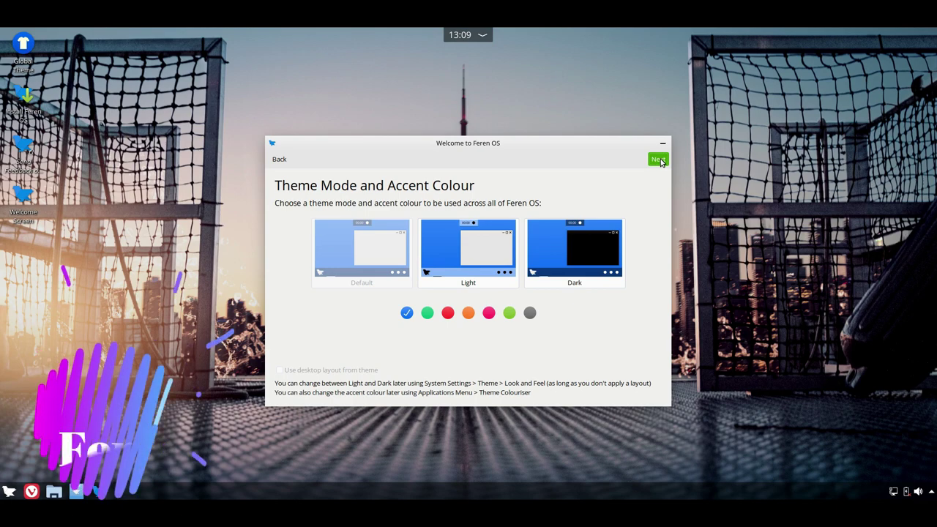
Continue past the theme mode and accent colour choice with the default settings and enlarge the Welcome Screen window.
click(657, 159)
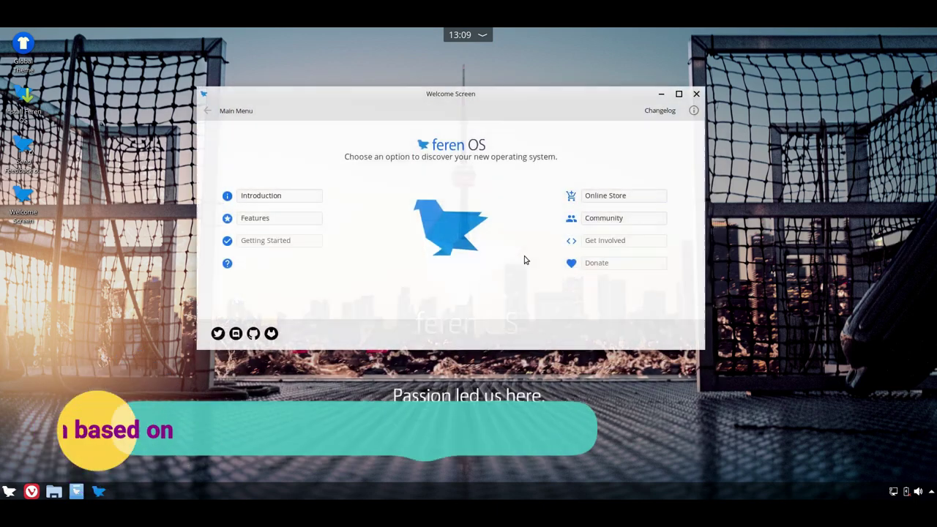
drag(709, 383, 726, 411)
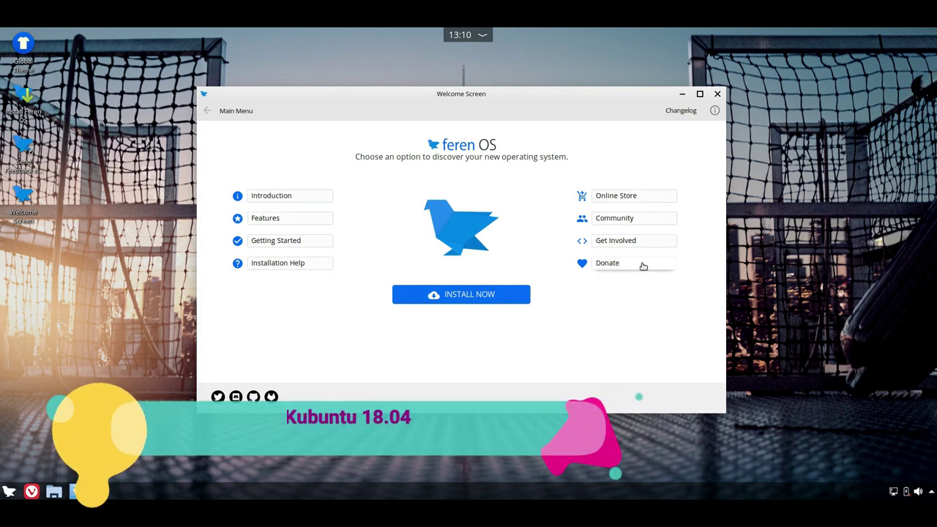
Read the "What is Feren OS?" section of the Introduction page and close the Welcome Screen.
click(304, 203)
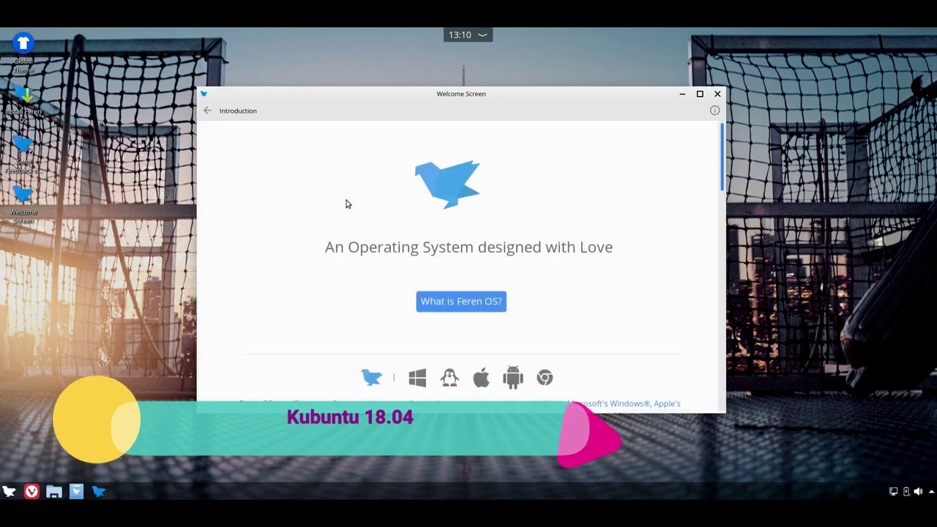
click(487, 301)
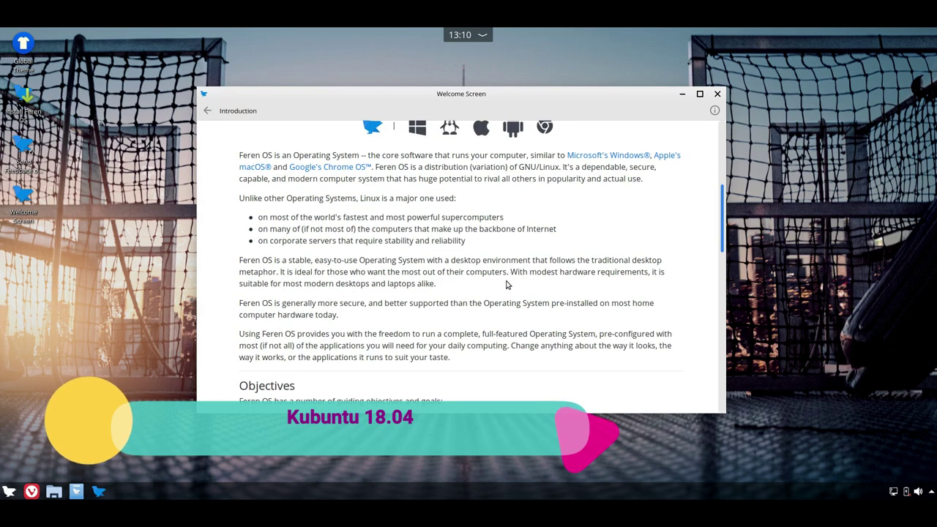
click(717, 94)
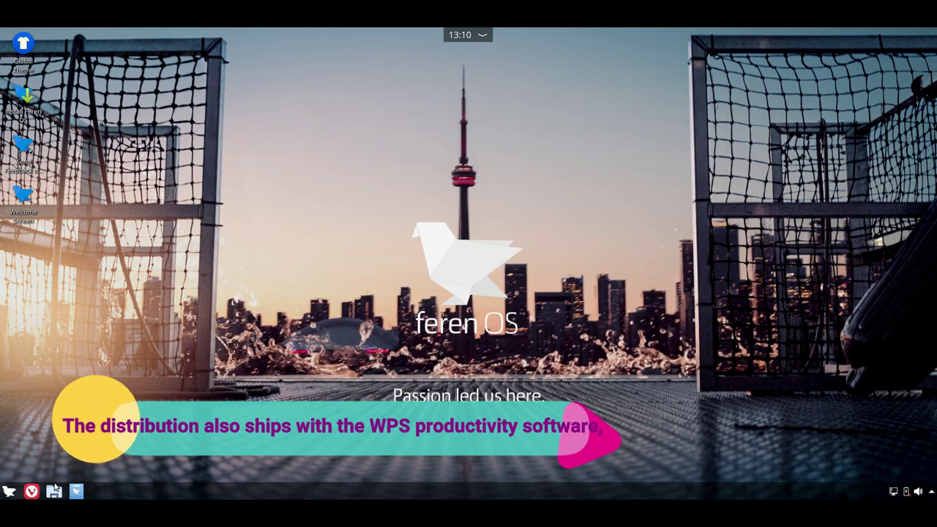
Open the Files file manager, enlarge its window and move it slightly lower on the desktop.
click(55, 492)
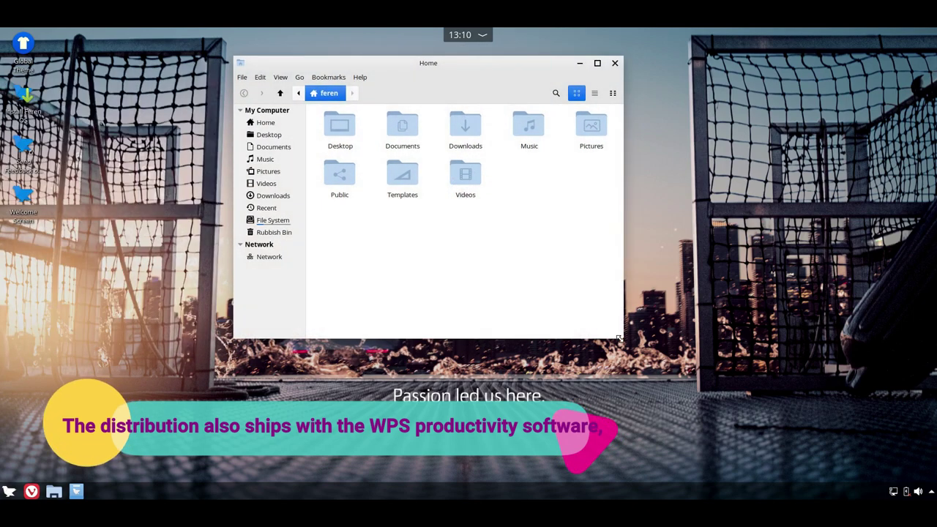
drag(618, 338, 779, 382)
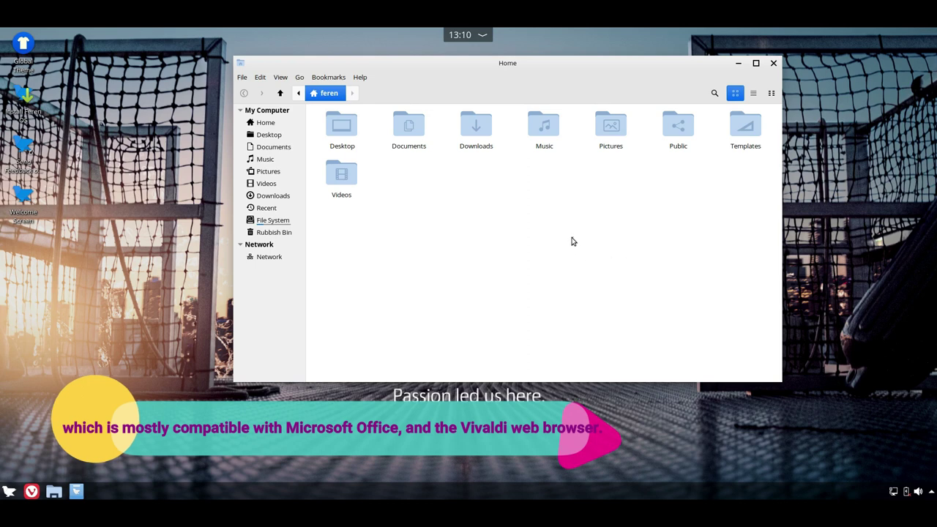
drag(493, 68, 489, 85)
View the file manager's About information, then close the dialog and the file manager.
click(358, 94)
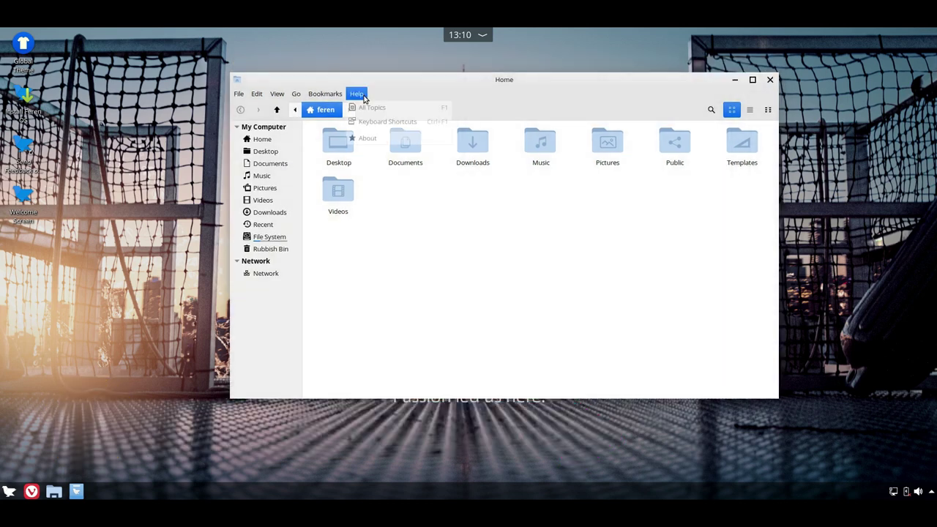
click(364, 138)
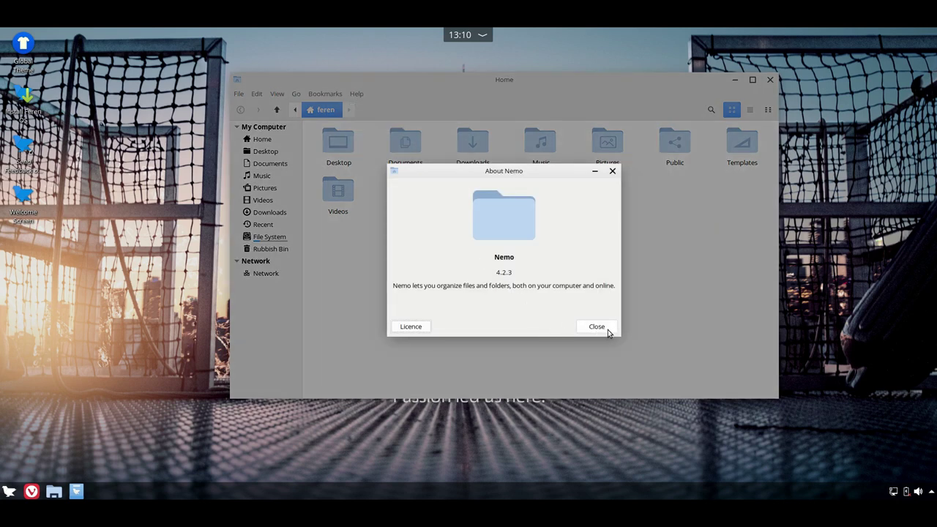
click(604, 330)
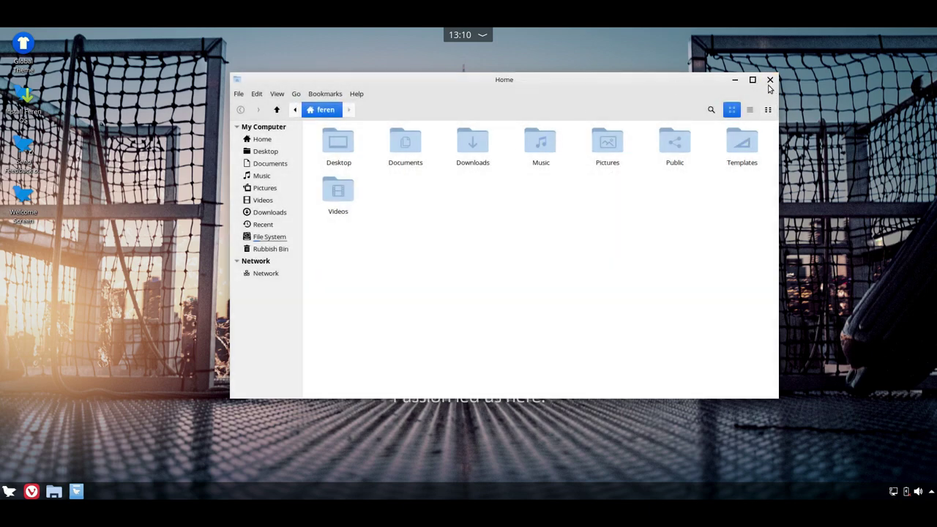
click(770, 79)
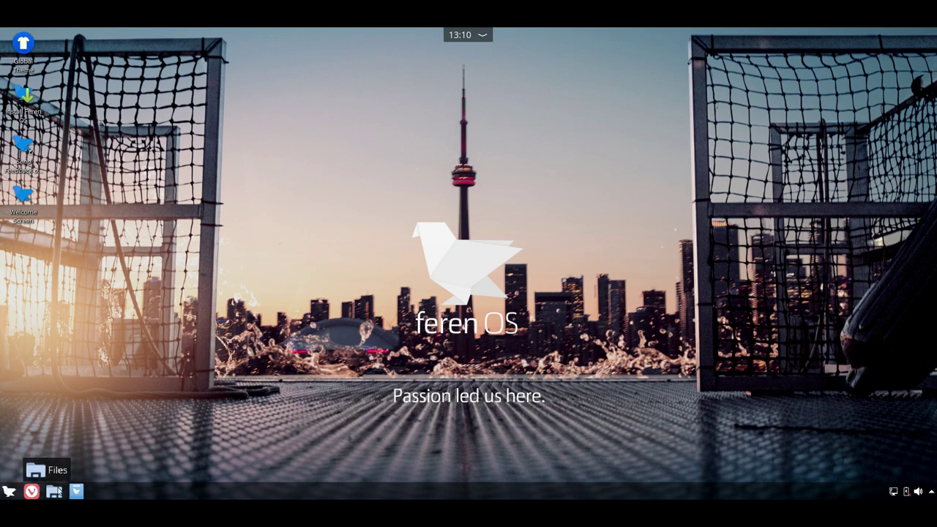
Open the Store, place its window just below the clock and enlarge it.
click(76, 490)
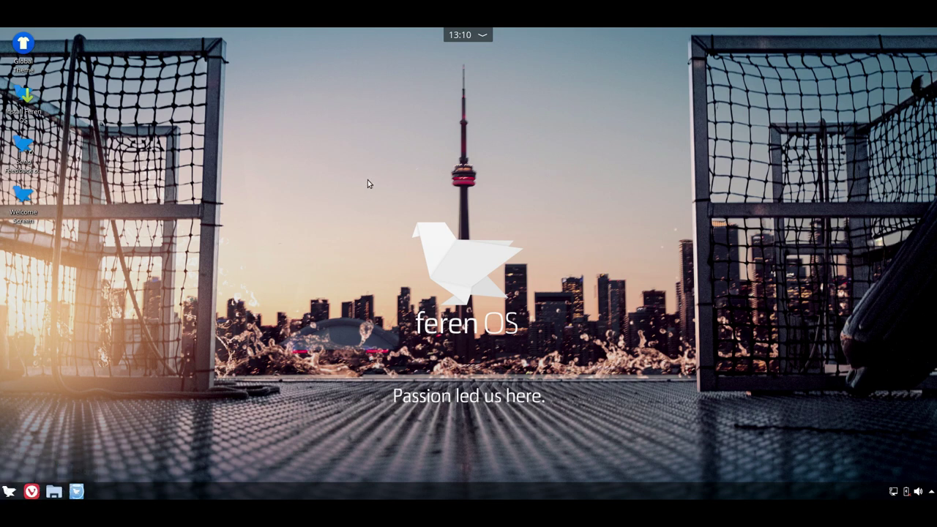
drag(485, 111, 482, 69)
click(484, 35)
click(484, 35)
click(484, 35)
click(485, 35)
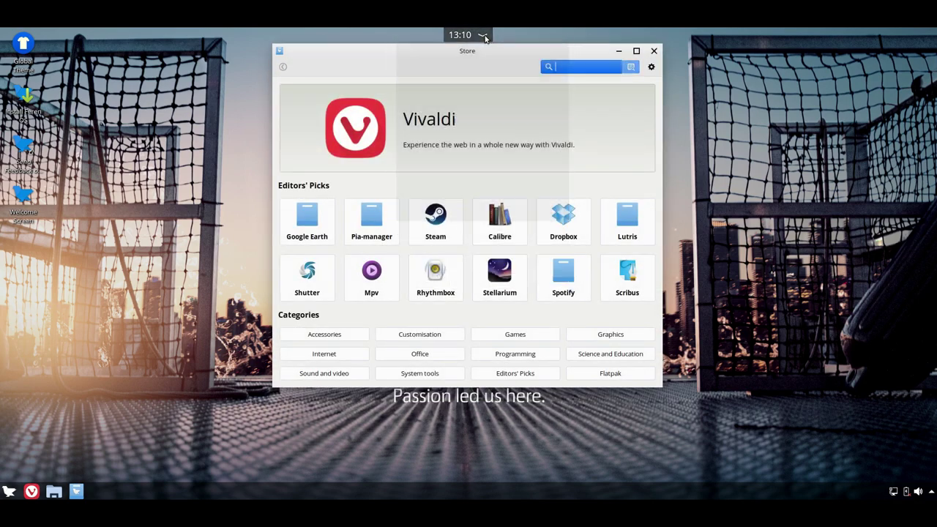
drag(658, 388, 758, 423)
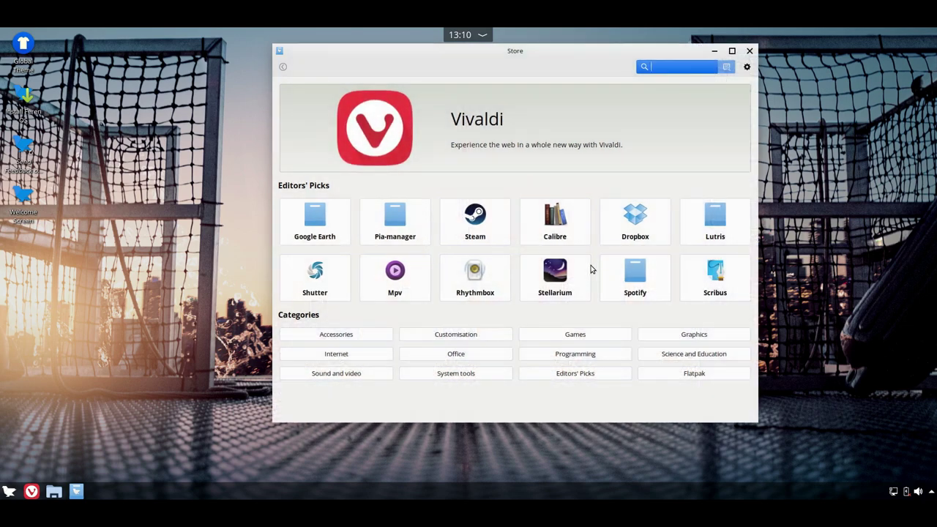
Browse the Games category in the Store and close the Store window.
click(591, 335)
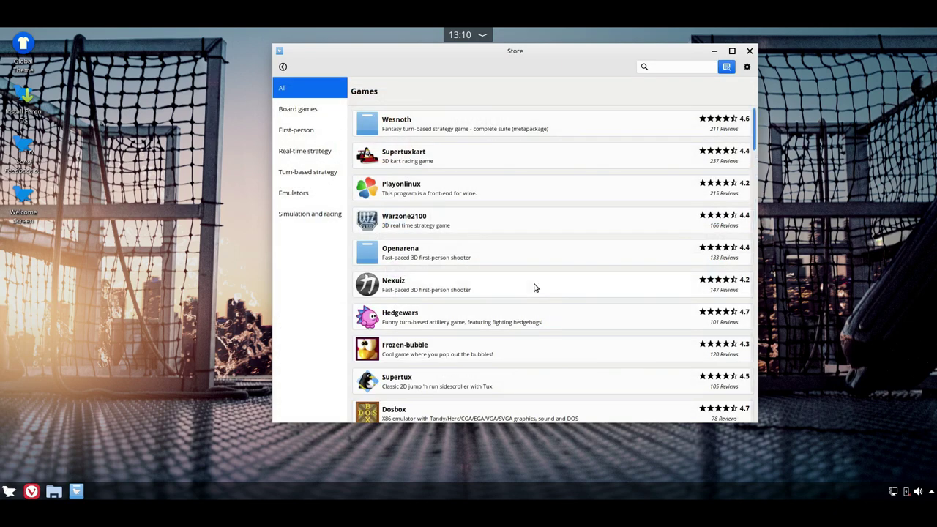
drag(754, 128, 755, 216)
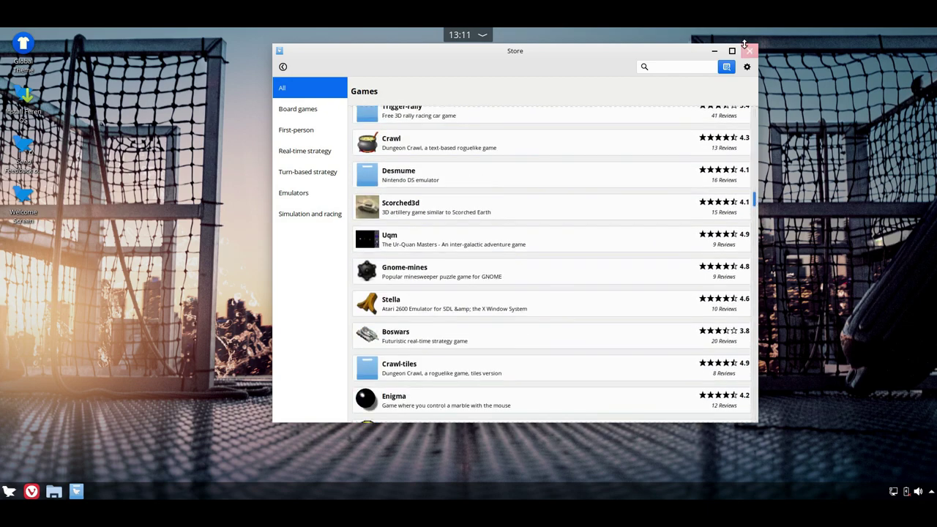
click(749, 50)
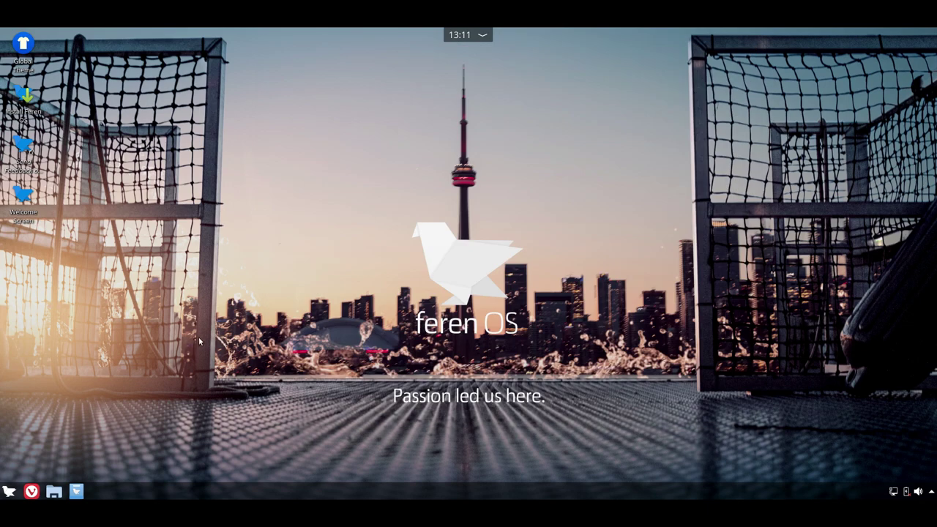
Examine the Education, Graphics and Internet categories of the application launcher.
click(9, 492)
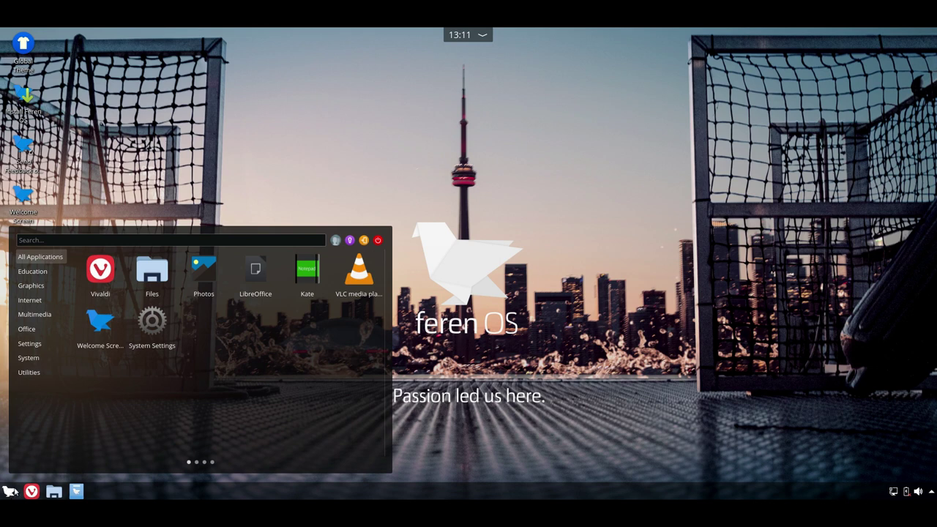
click(33, 272)
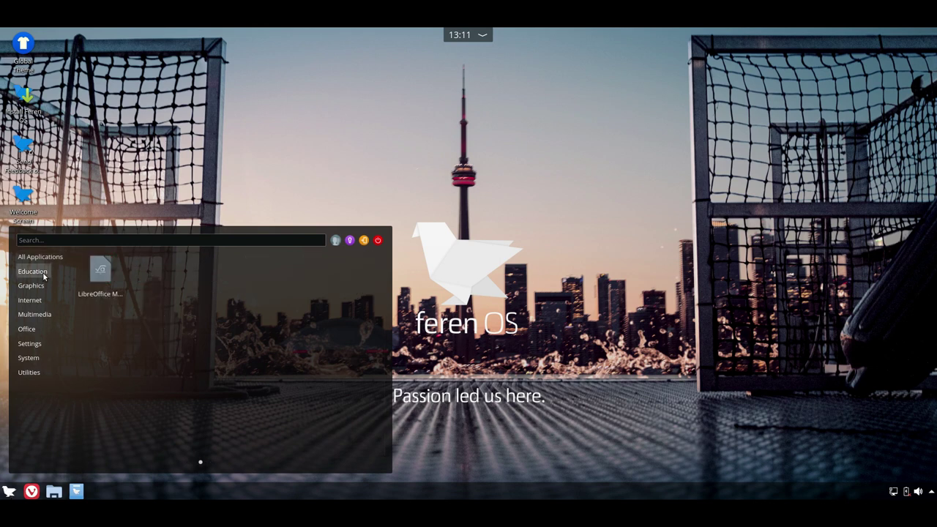
click(44, 286)
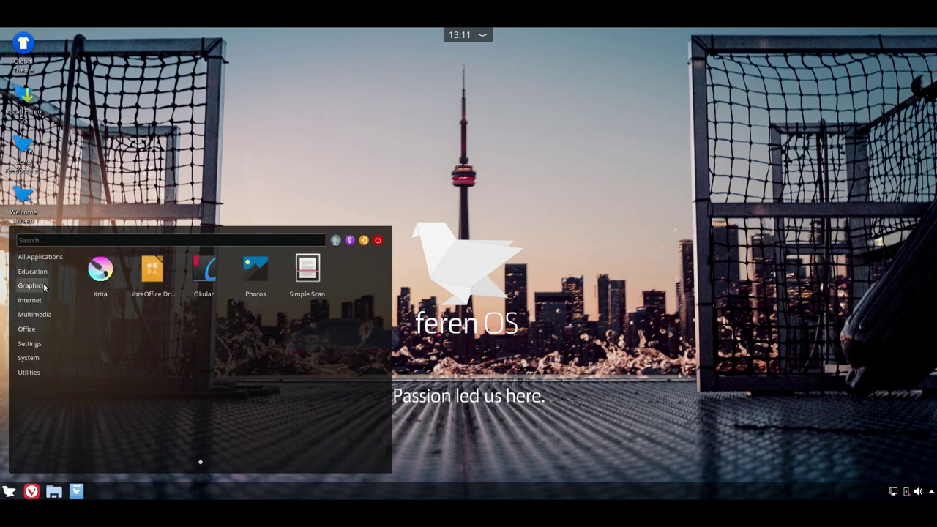
click(41, 301)
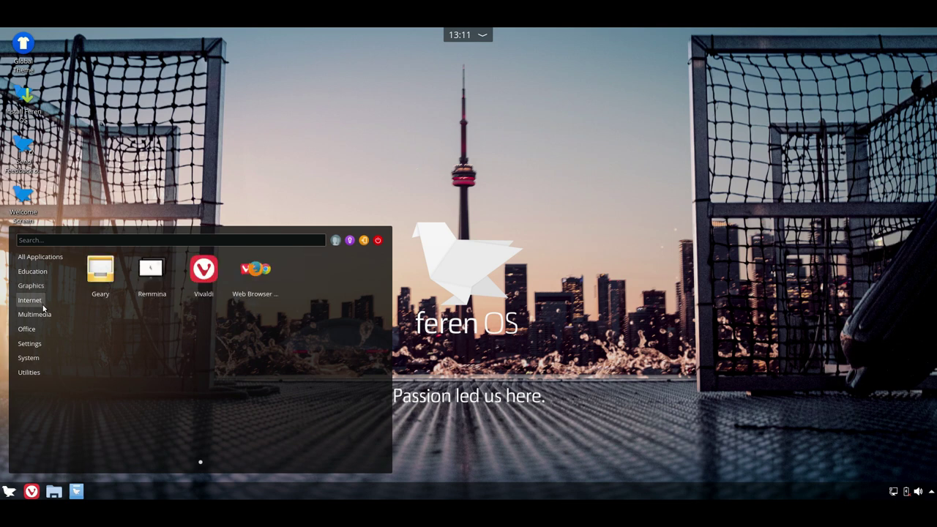
click(47, 291)
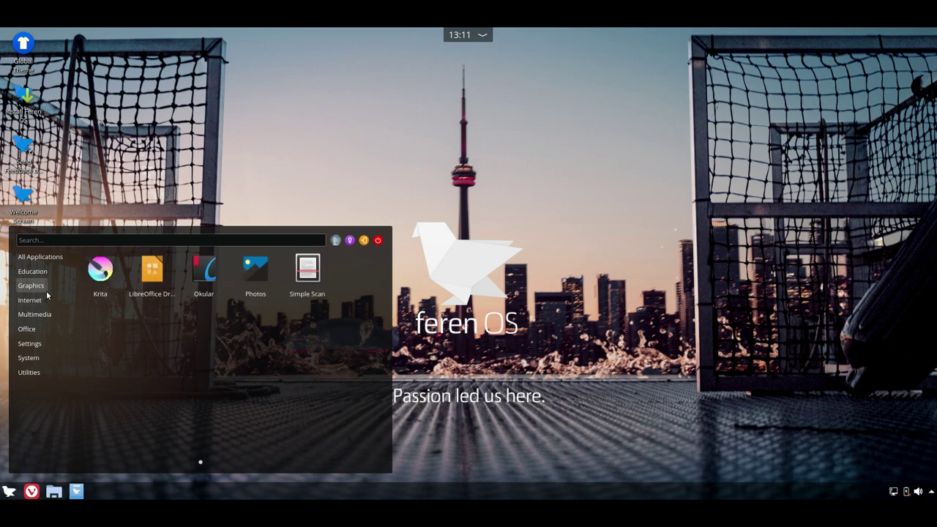
Open the Web Browser Manager from the Internet applications, view the browsers it offers, and close it.
click(45, 300)
click(255, 269)
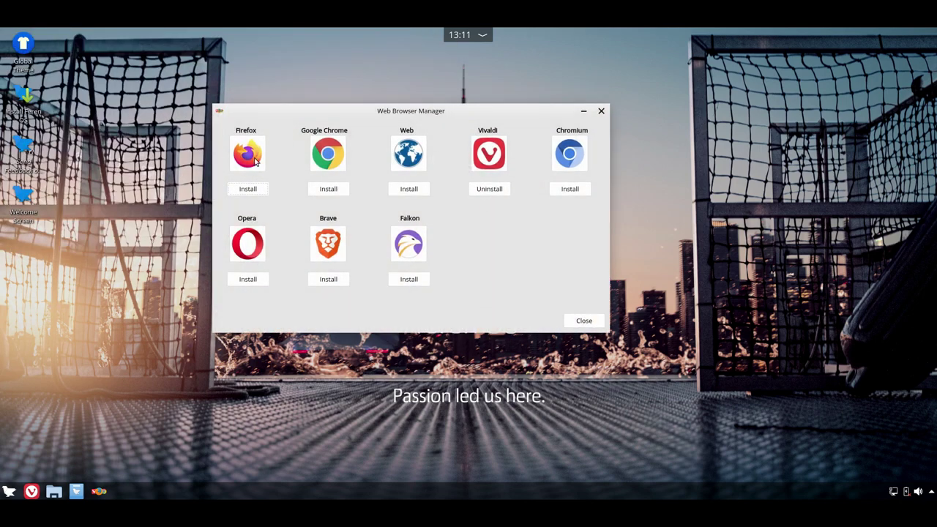
click(584, 322)
Examine the installed applications from Graphics through Internet, Multimedia, Office, Settings and System to Utilities in the application launcher.
click(9, 490)
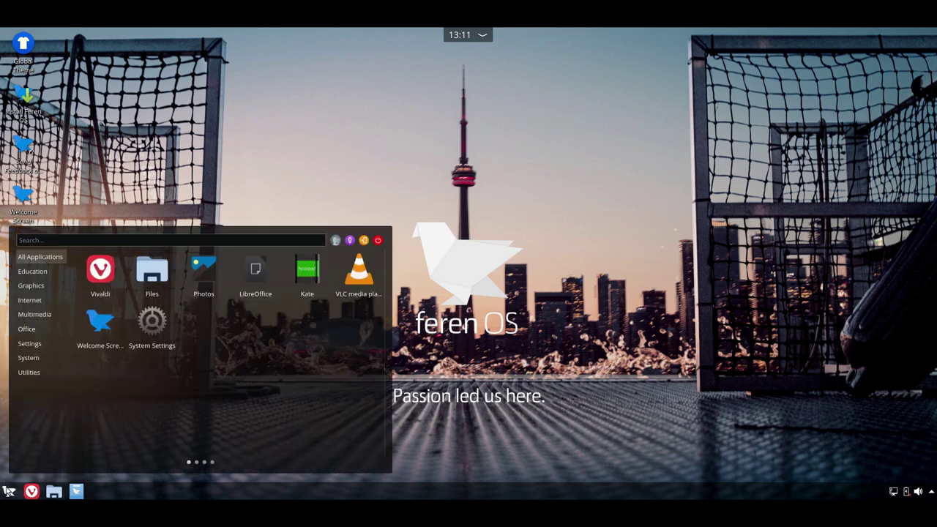
click(32, 285)
click(35, 301)
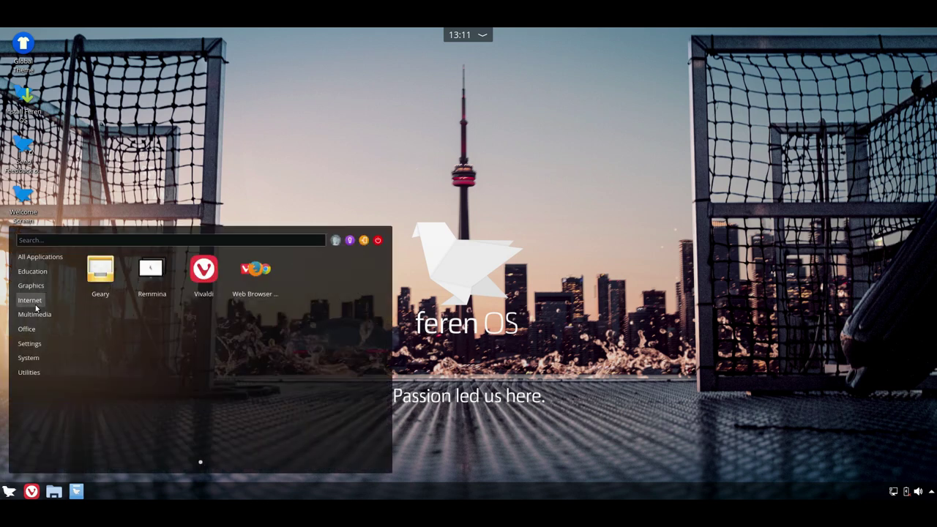
click(37, 315)
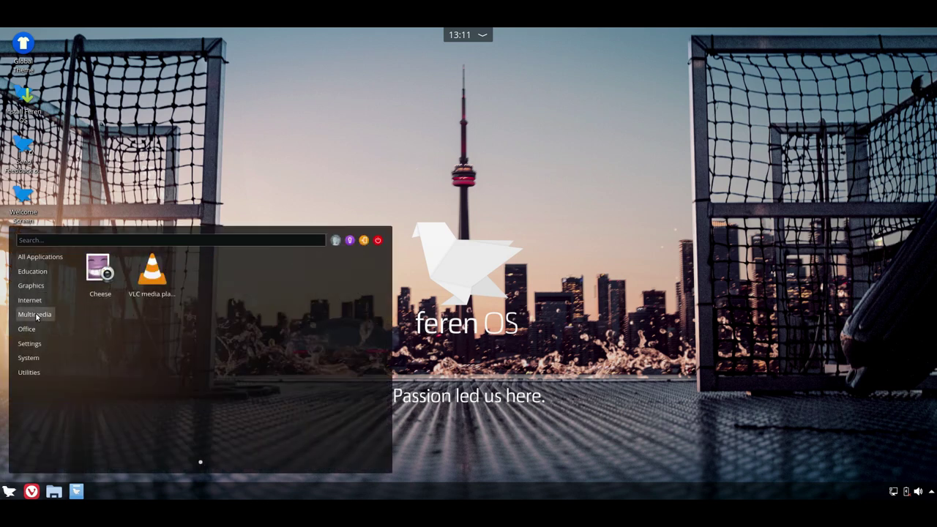
click(36, 342)
click(35, 333)
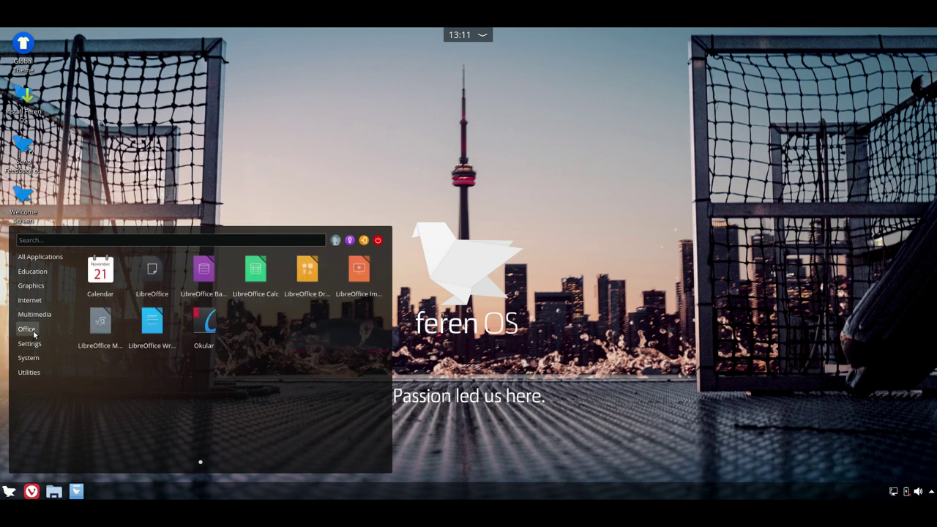
click(33, 345)
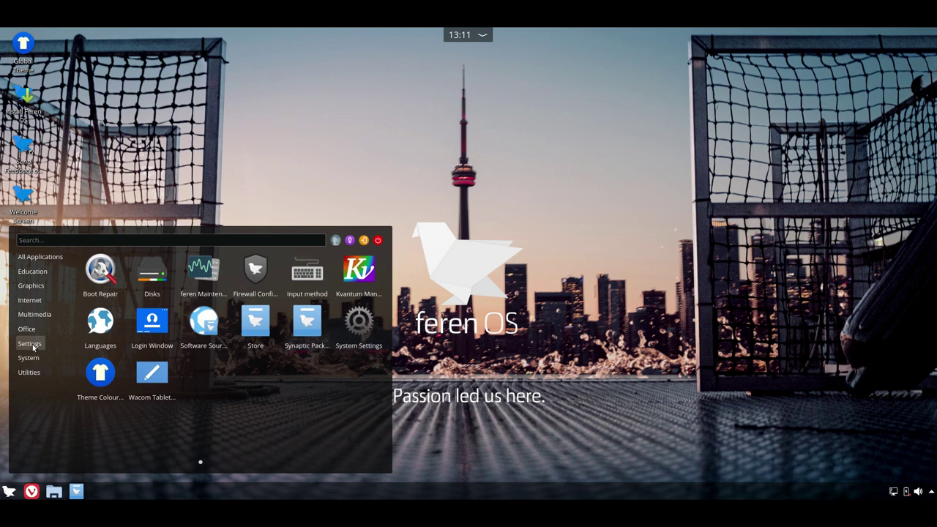
click(33, 358)
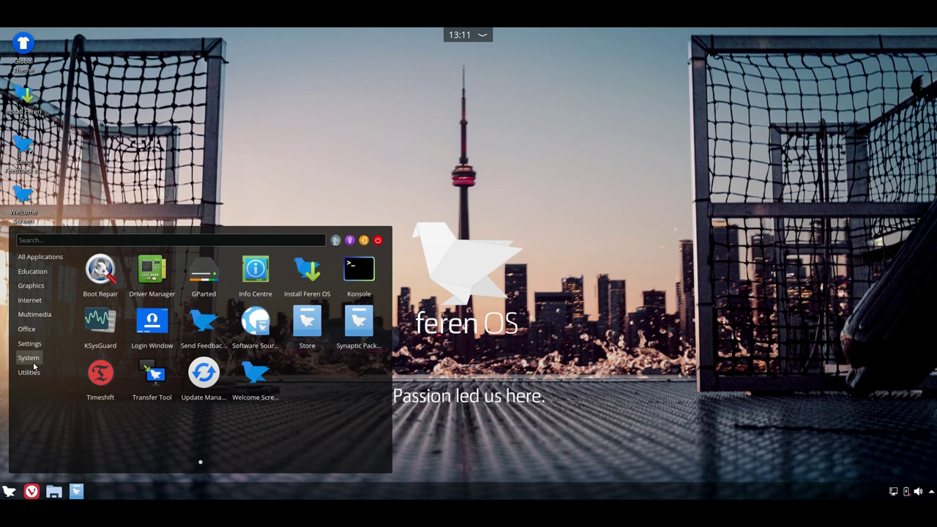
click(34, 373)
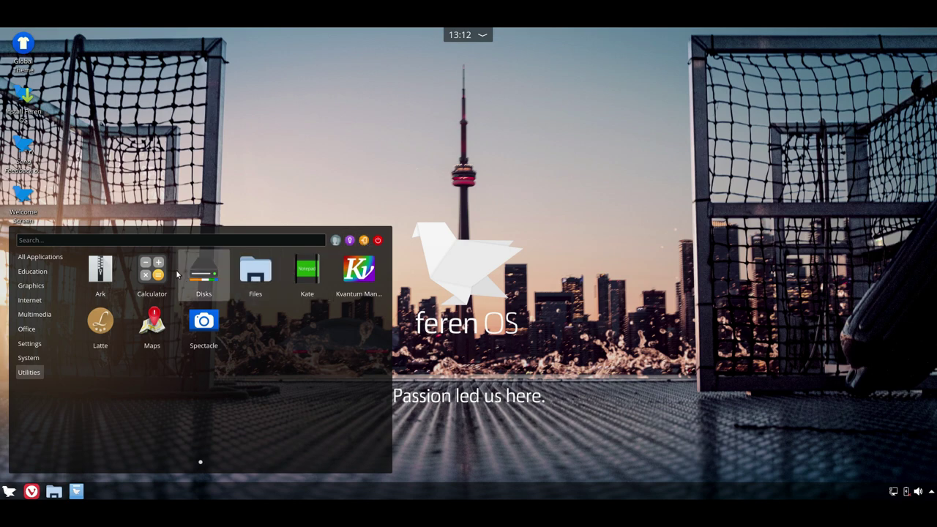
Open System Settings from all applications, reposition and enlarge its window, and show the Global Theme settings.
click(42, 257)
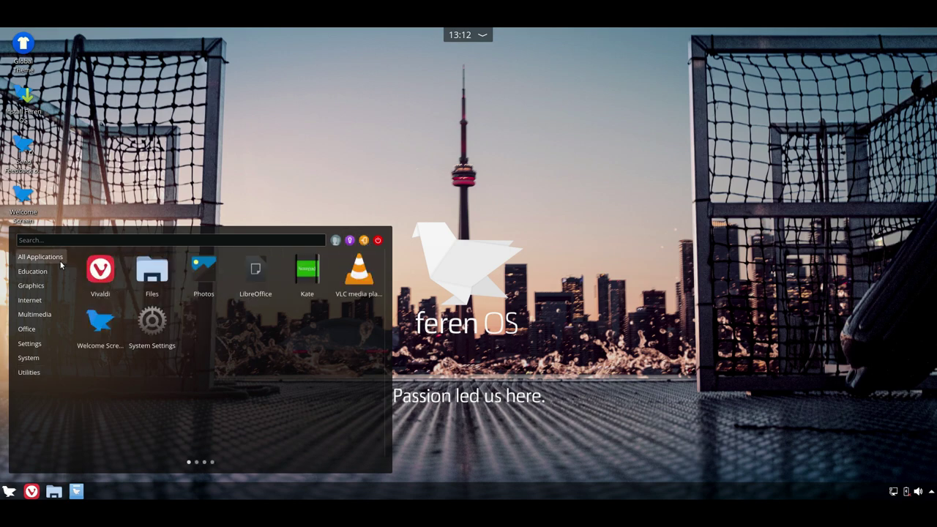
click(151, 322)
drag(198, 79, 479, 61)
drag(284, 305, 96, 408)
drag(421, 60, 531, 62)
click(232, 114)
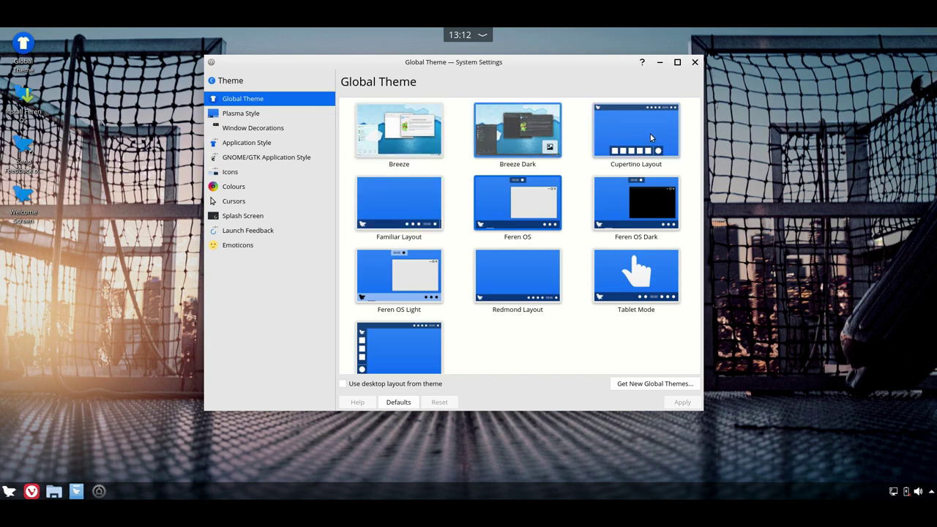
Examine the Plasma Style, Window Decorations, Application Style, GNOME/GTK Application Style and Icons pages of the theme settings.
click(248, 115)
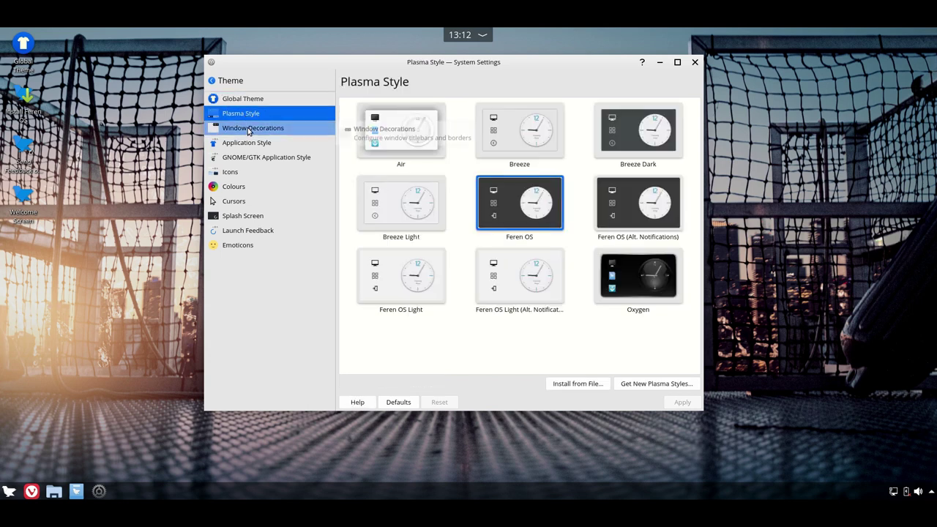
click(248, 130)
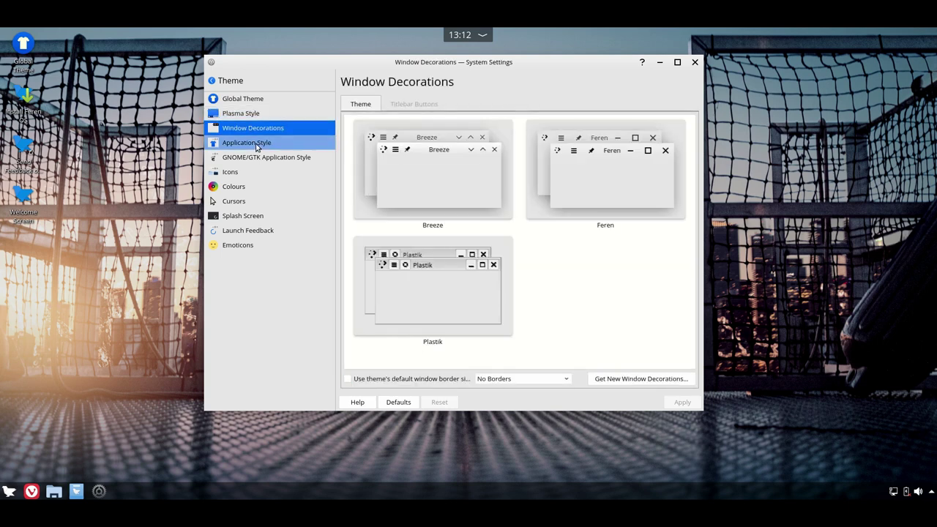
click(258, 145)
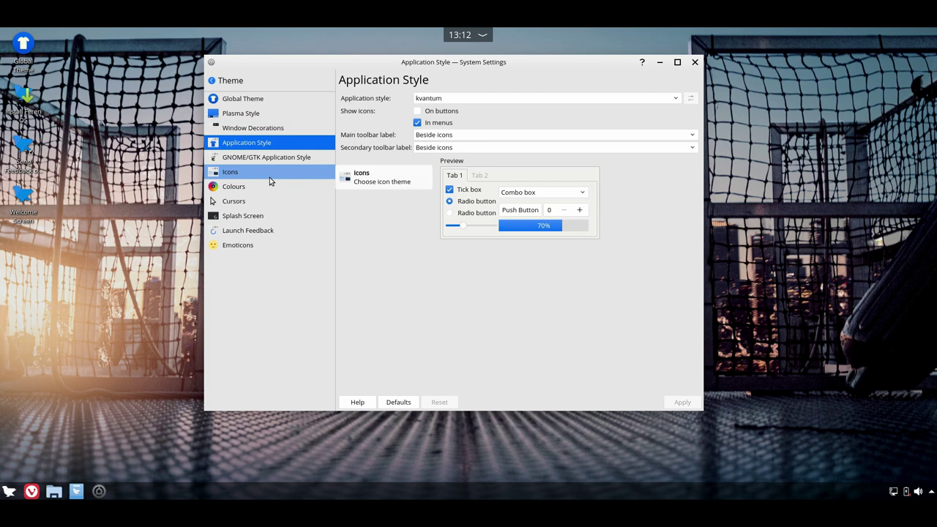
click(260, 157)
click(235, 174)
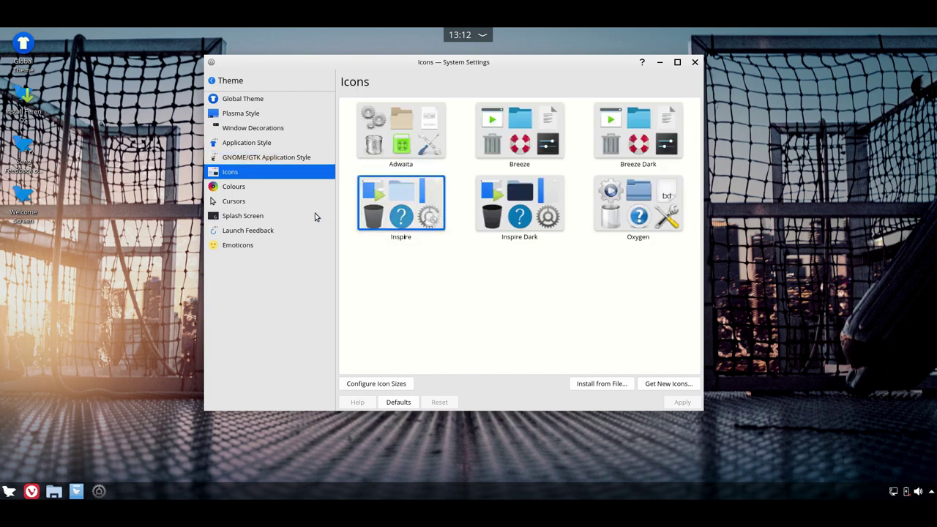
View the Desktop Effects, Global Theme, Fonts and About System pages of System Settings, and close the window.
click(219, 80)
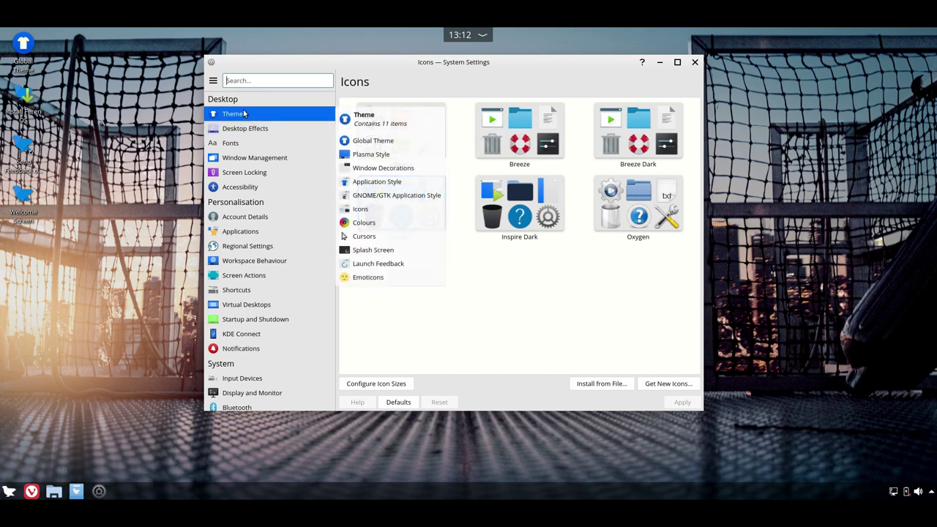
click(236, 129)
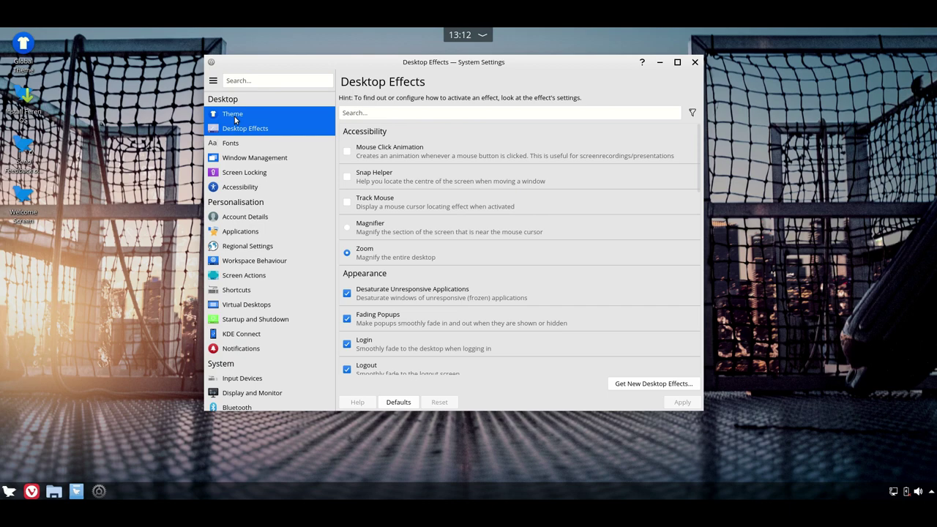
click(235, 120)
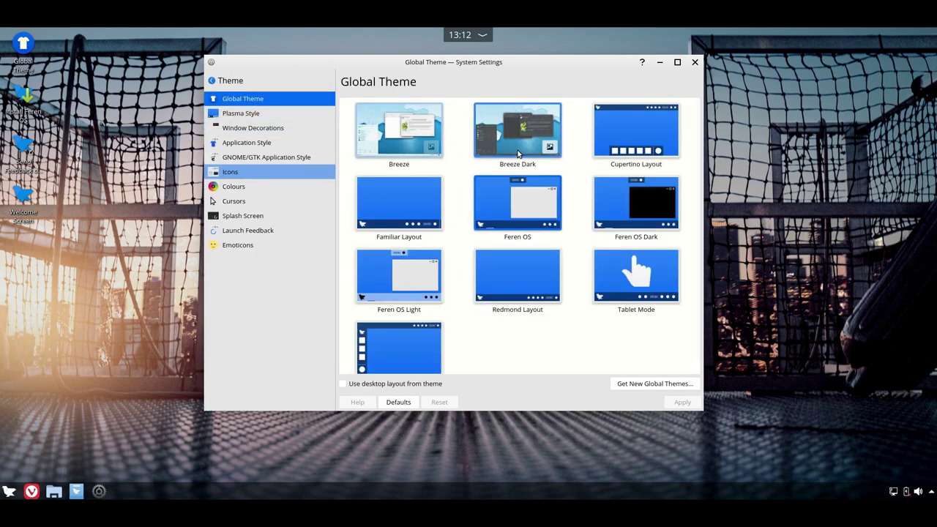
click(220, 80)
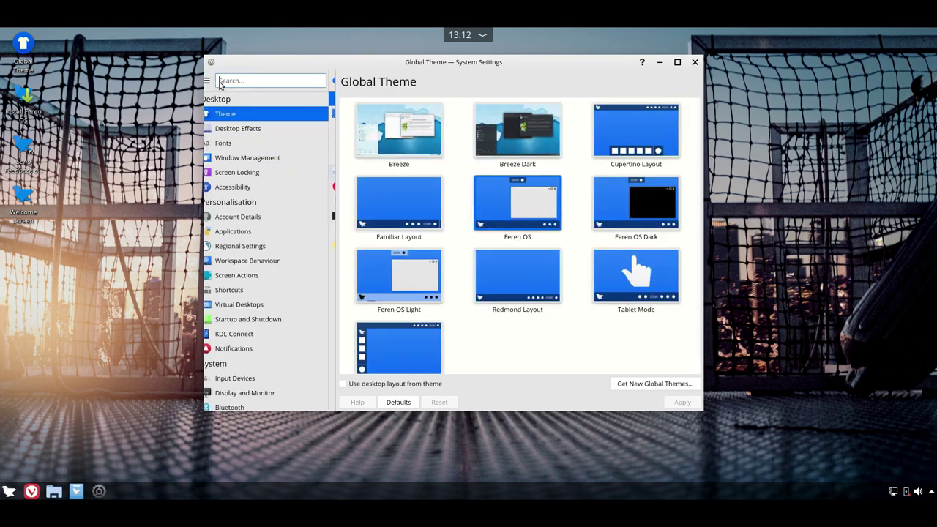
click(233, 143)
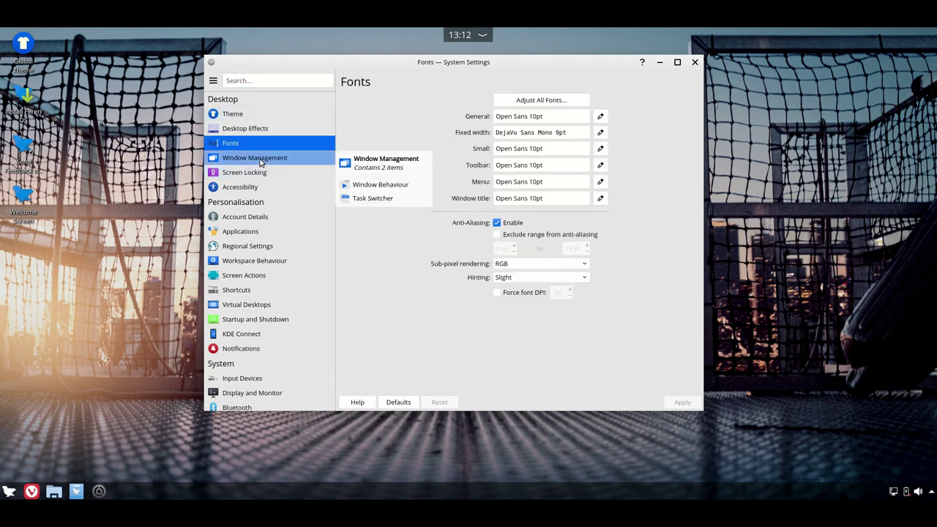
scroll(260, 190, down, 4)
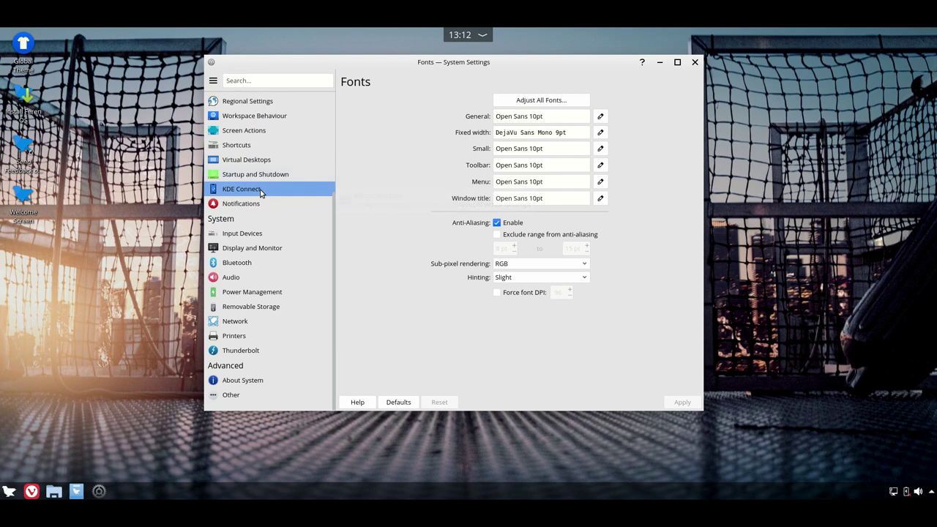
click(278, 380)
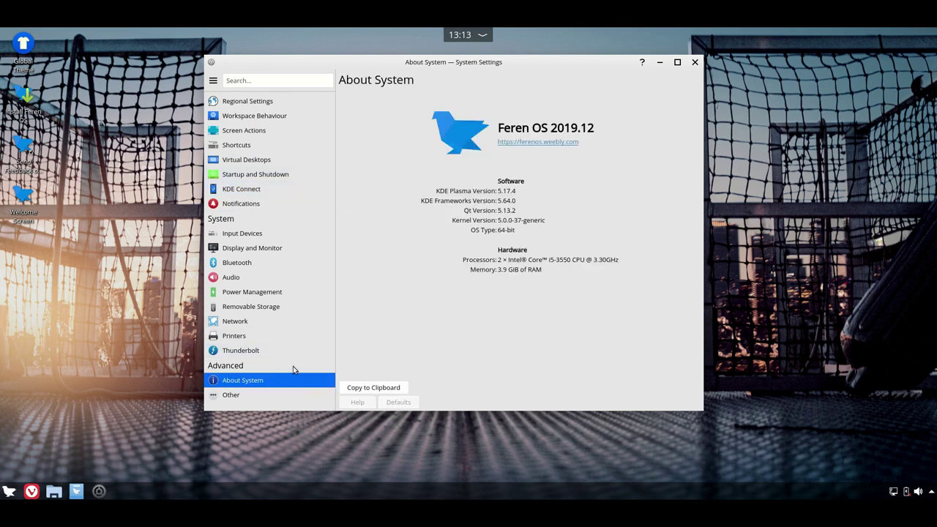
click(693, 63)
Open the desktop configuration on its Wallpaper page, and reposition and enlarge its window.
right_click(426, 115)
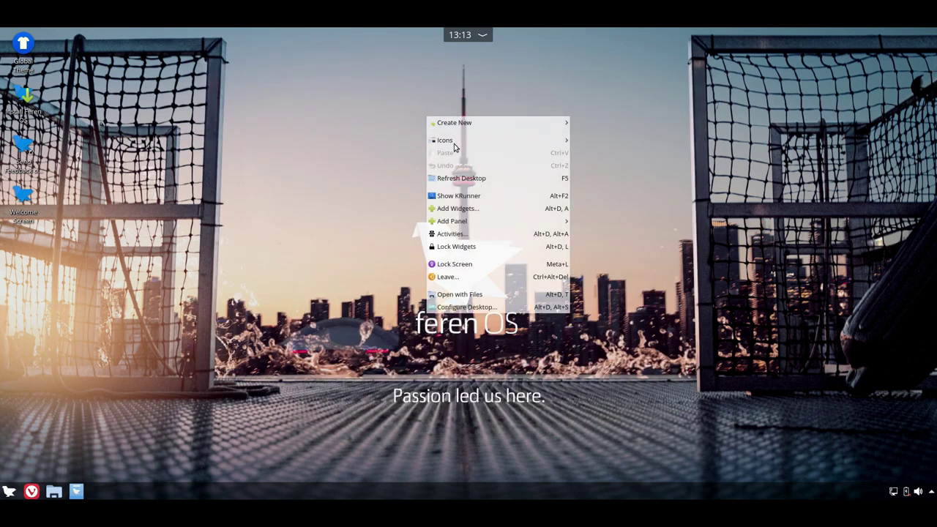
click(420, 182)
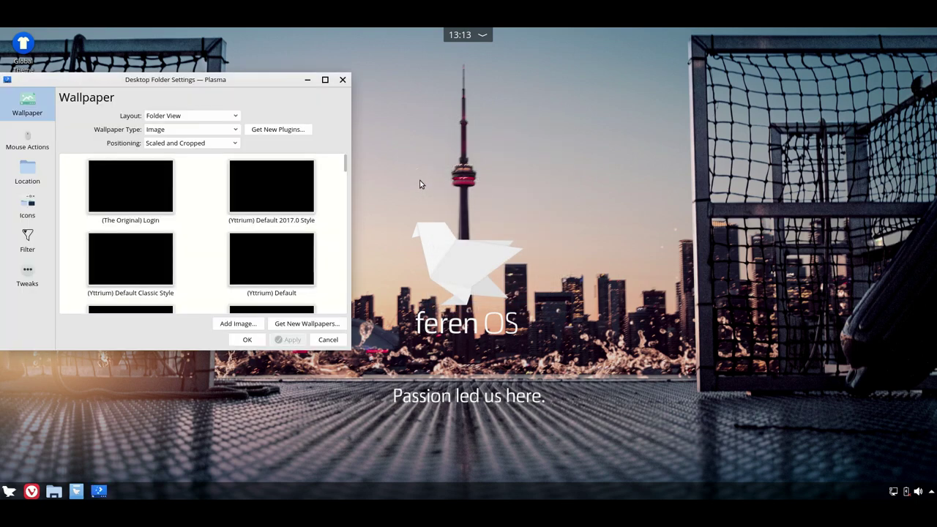
drag(174, 79, 401, 70)
drag(578, 340, 771, 389)
Examine the wallpapers supplied with the system, from the Lucid images through to the Yttrium Unsplash ones.
click(583, 194)
scroll(573, 196, down, 1)
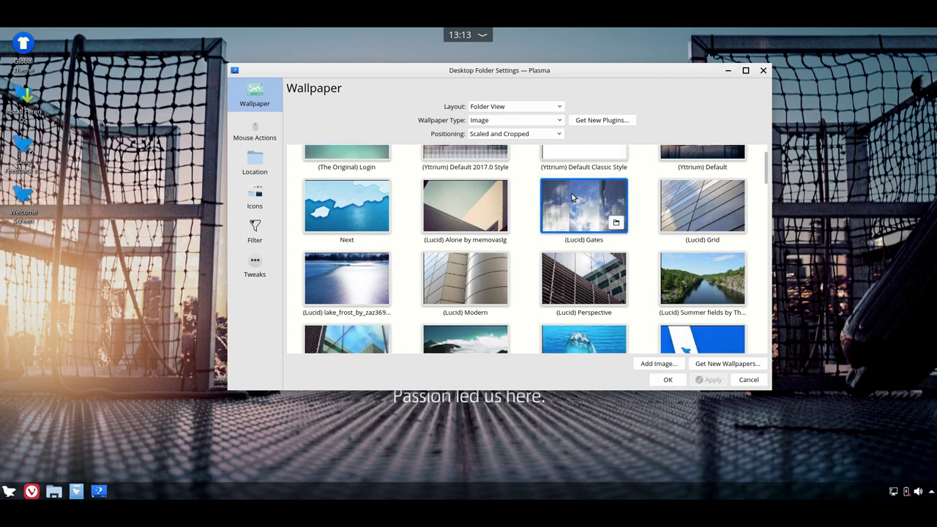
scroll(573, 196, down, 1)
scroll(573, 197, down, 5)
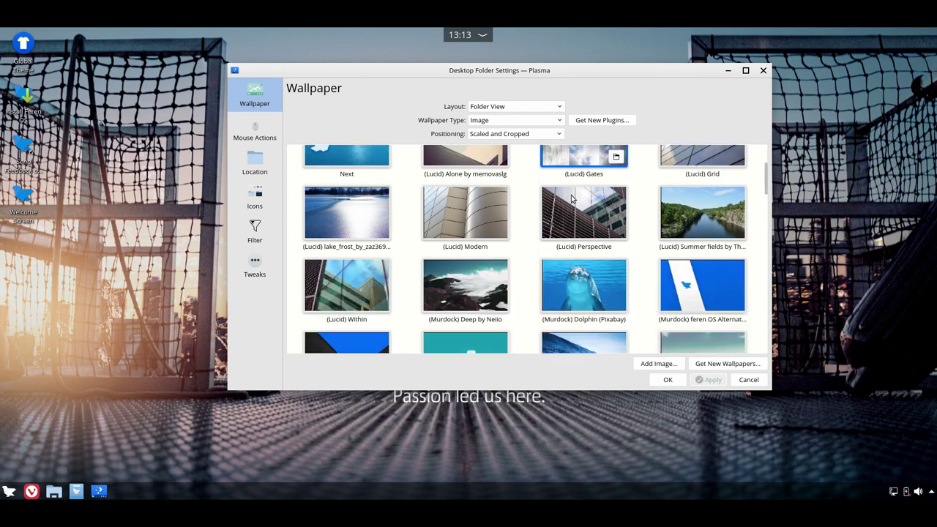
scroll(573, 198, down, 3)
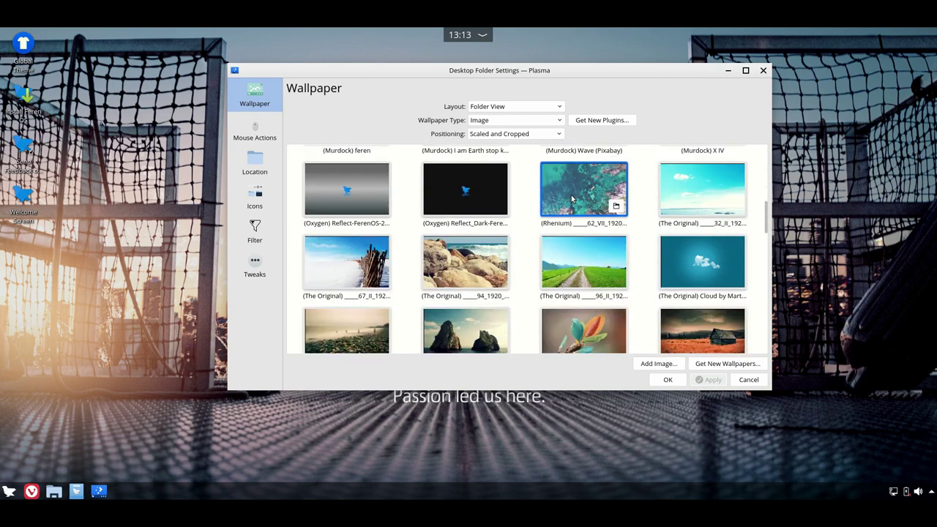
scroll(573, 198, down, 1)
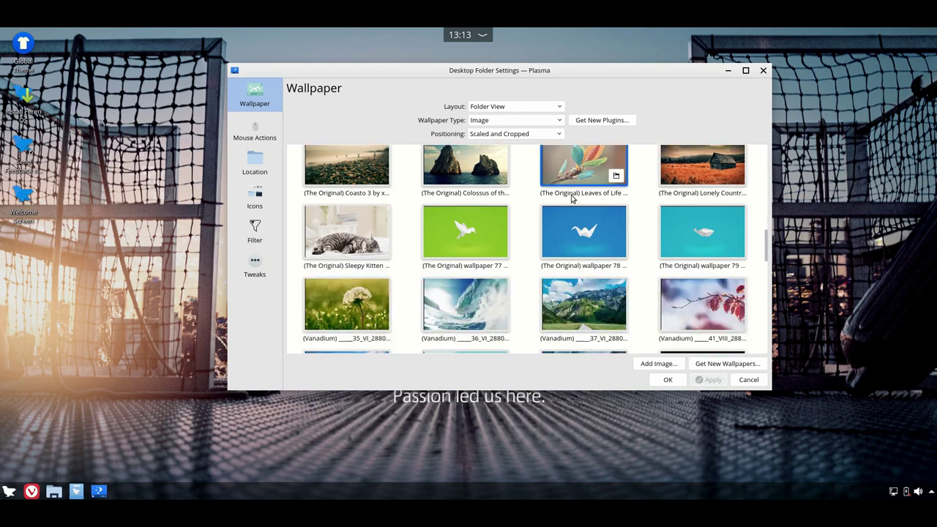
scroll(571, 198, down, 2)
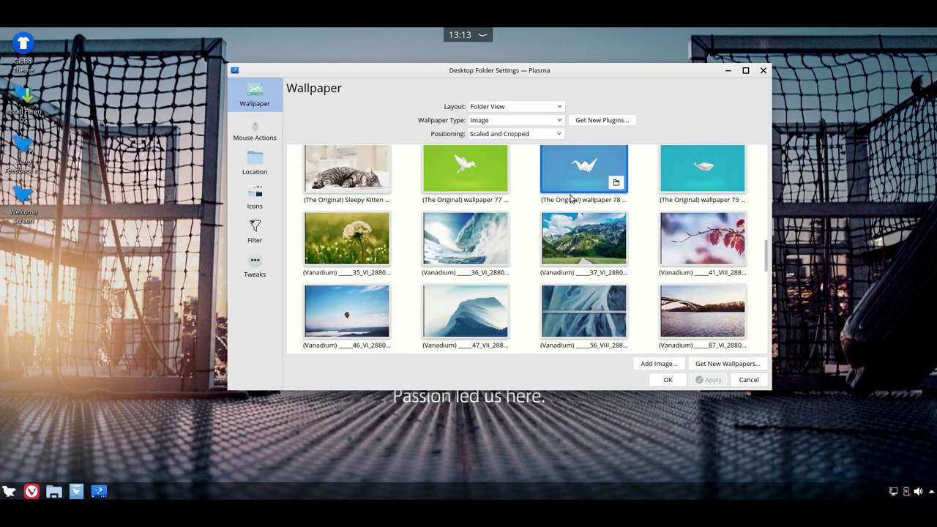
scroll(571, 197, down, 2)
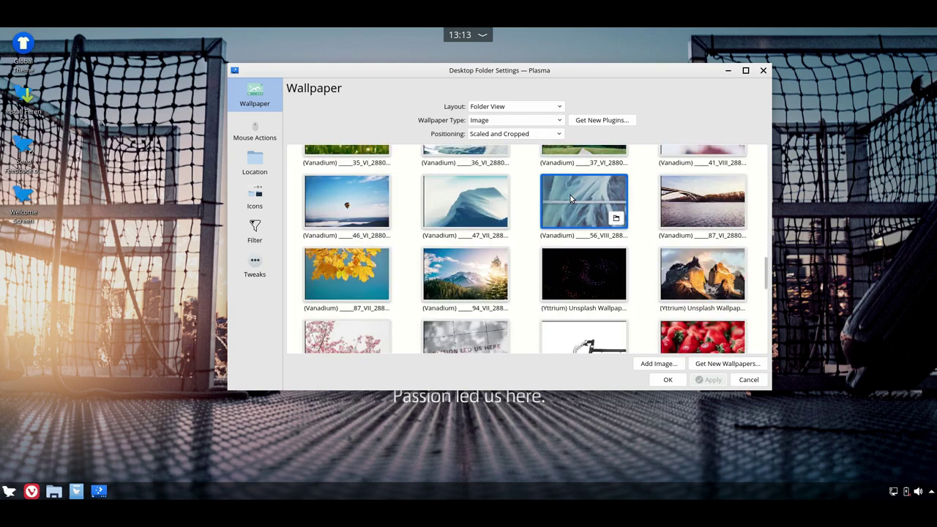
scroll(572, 198, down, 3)
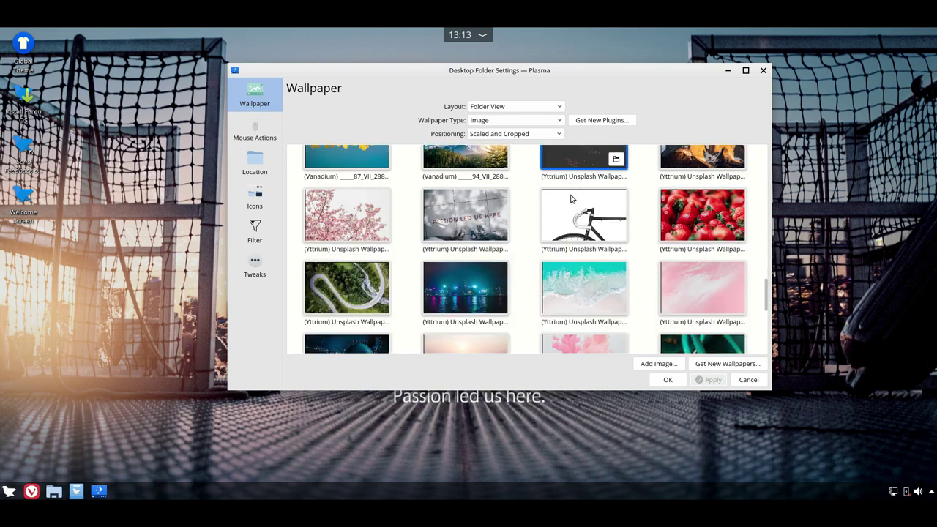
scroll(571, 198, down, 1)
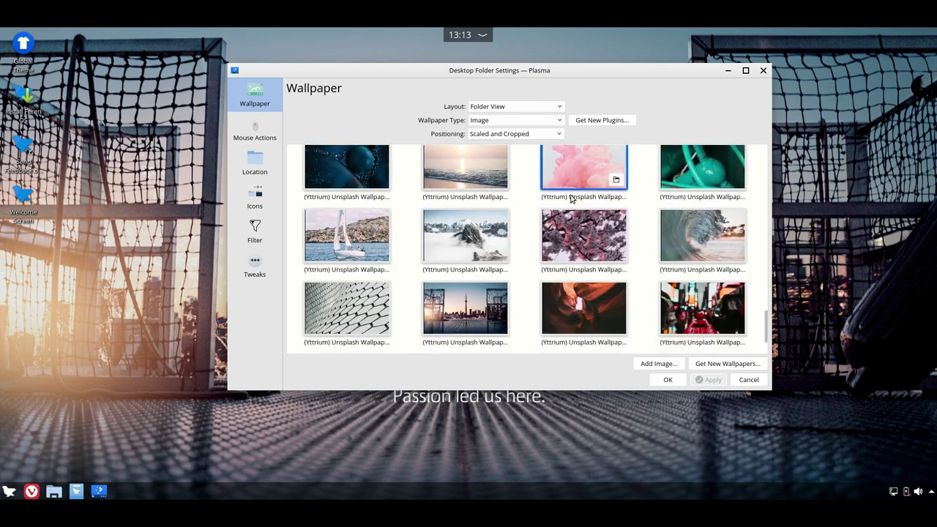
scroll(571, 198, down, 1)
Set the Vanadium hot-air balloon image (46_VI_2880) as the desktop wallpaper and close the wallpaper settings.
scroll(571, 198, up, 8)
scroll(571, 198, up, 3)
click(369, 209)
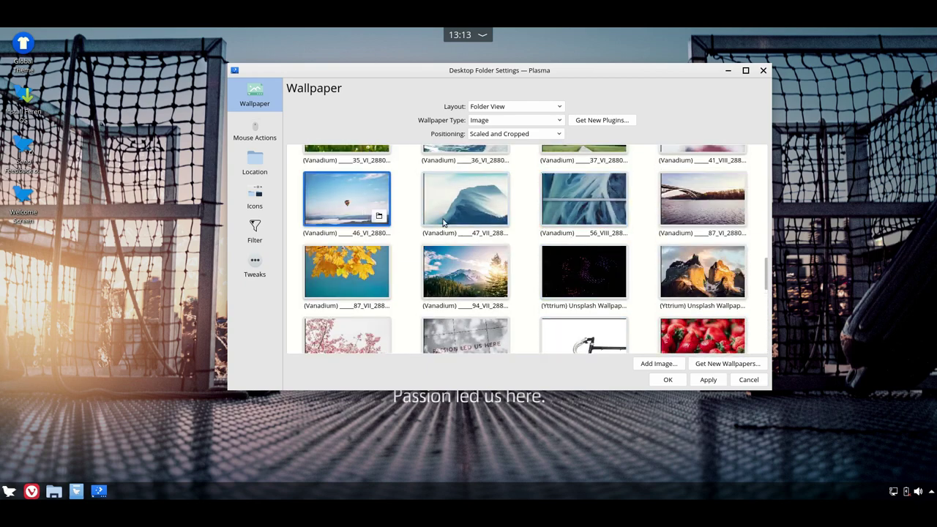
click(663, 381)
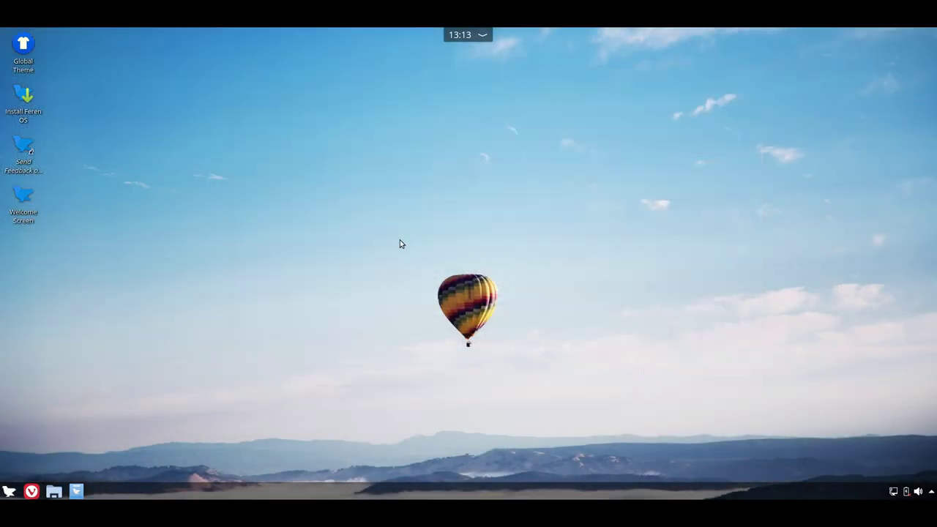
right_click(386, 138)
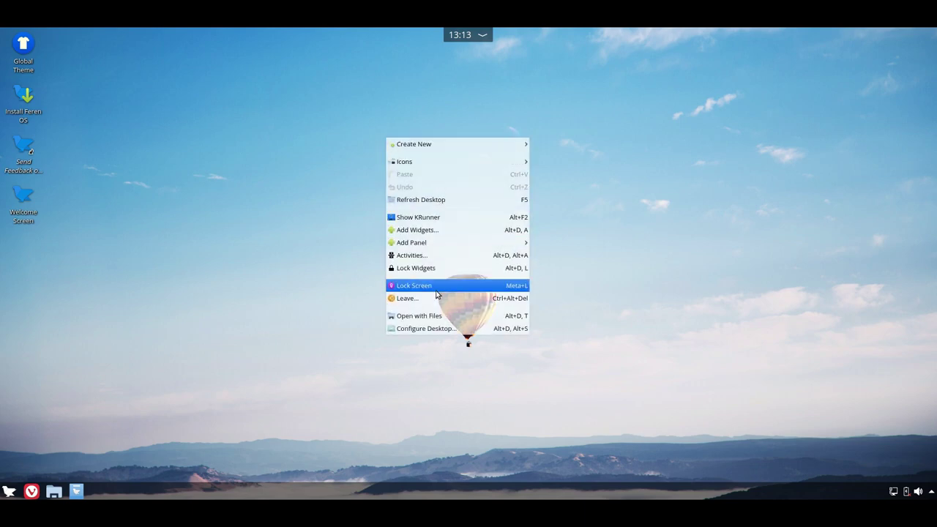
click(294, 188)
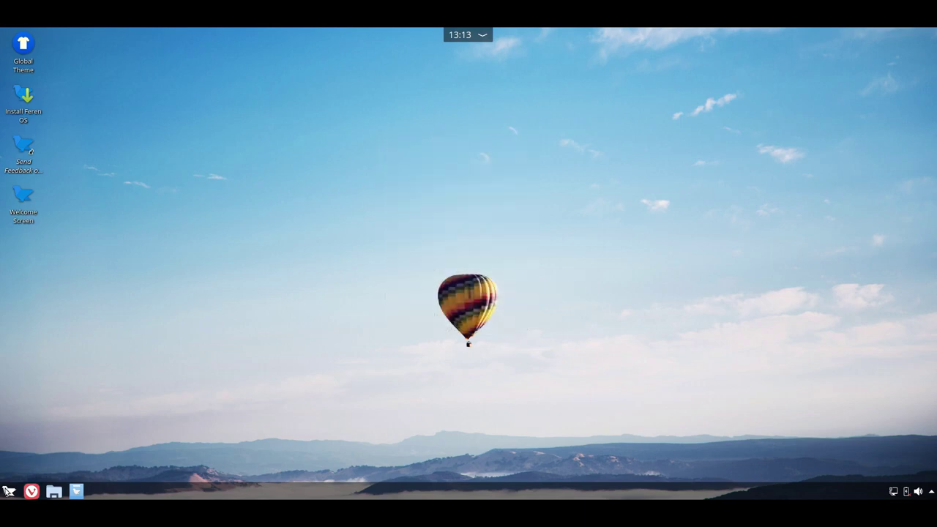
Find Konsole in the application launcher with "ko", open it, and move and enlarge its window to 135 x 35.
click(9, 491)
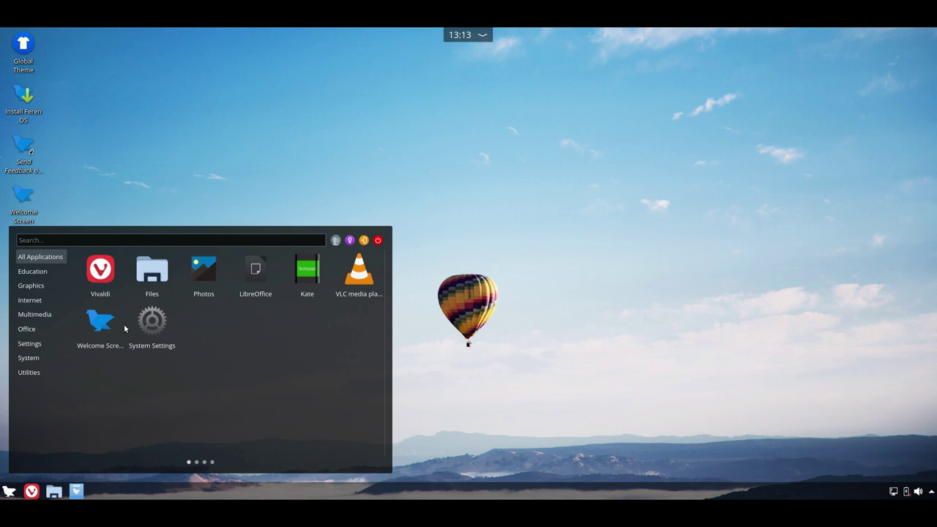
text(ko)
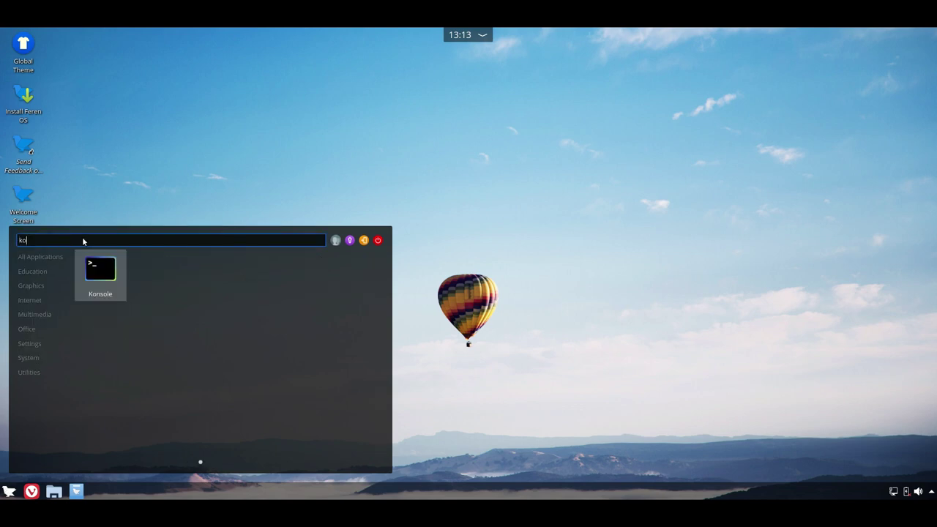
click(94, 272)
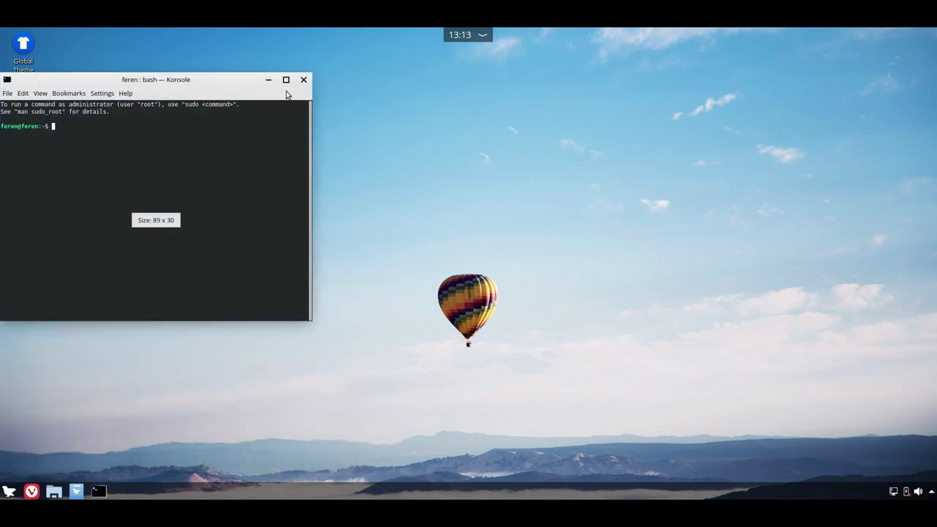
drag(188, 85, 473, 77)
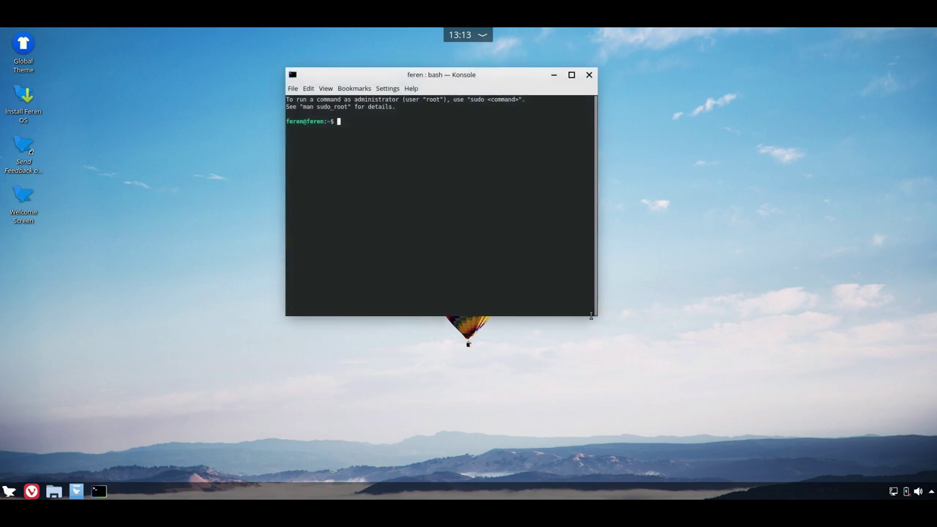
drag(599, 314, 753, 356)
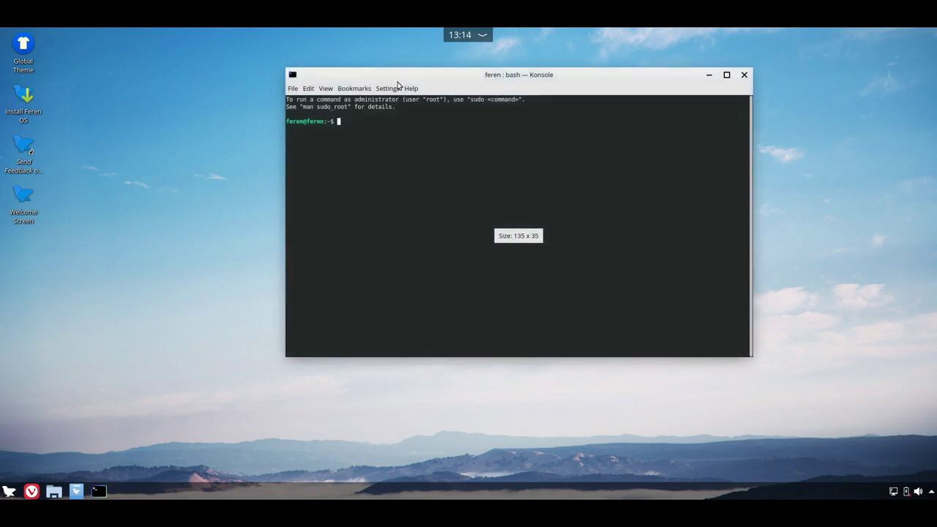
View the About KDE information from Konsole and close it.
click(412, 88)
click(426, 194)
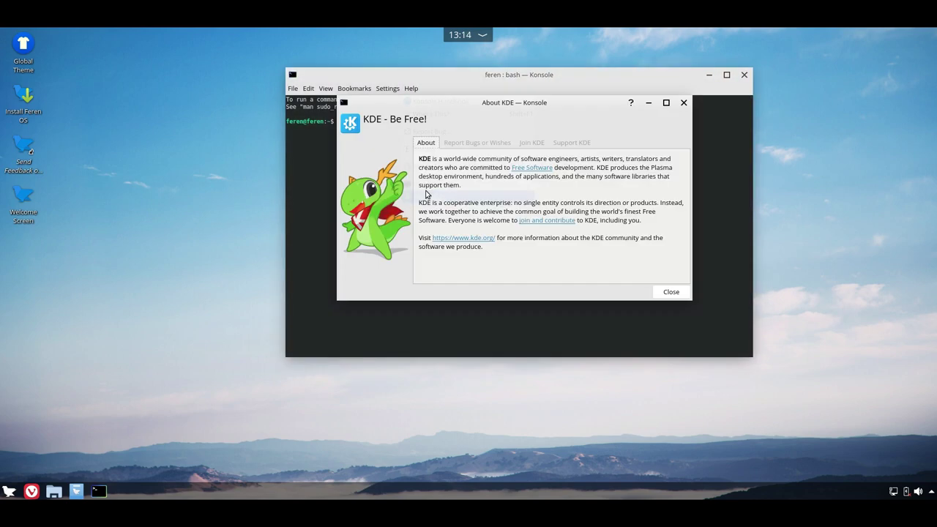
click(684, 103)
Open the About Konsole information, view its Libraries, Authors and Thanks To sections, and close it.
click(411, 88)
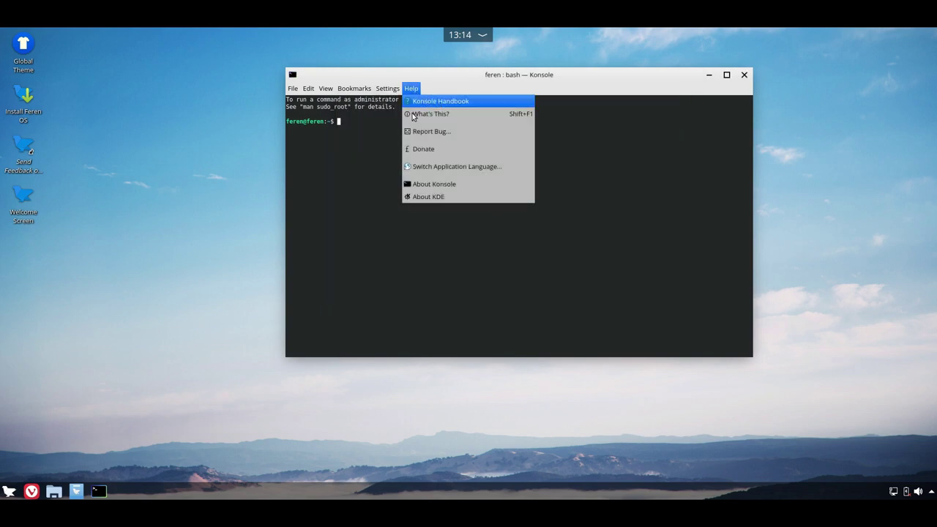
click(448, 181)
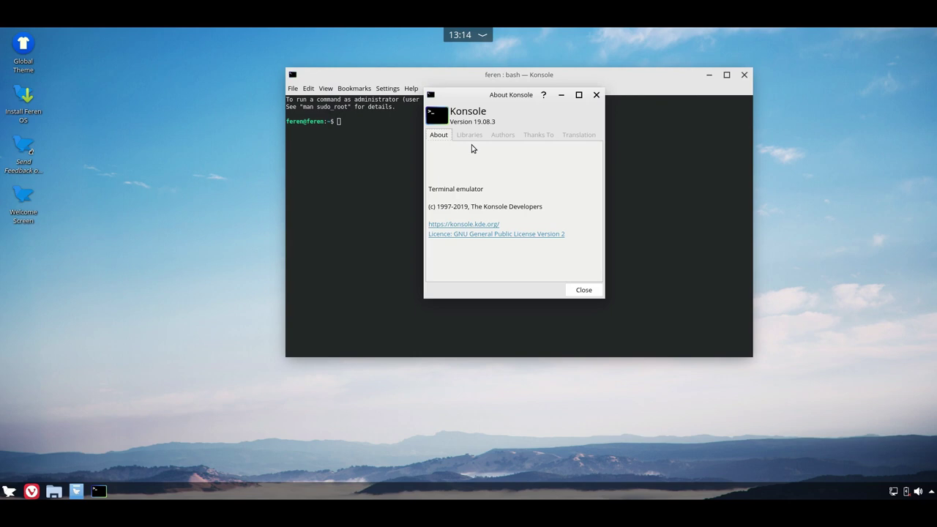
click(472, 137)
click(504, 135)
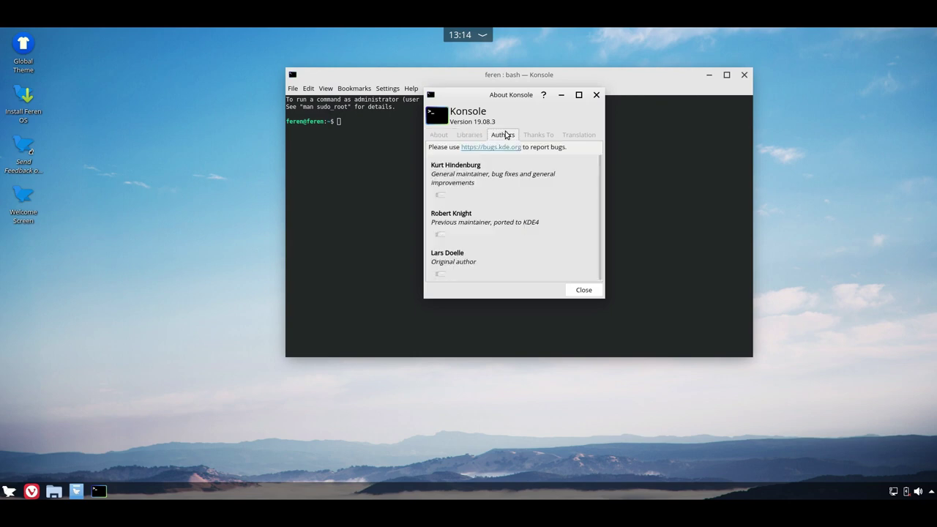
scroll(603, 172, down, 1)
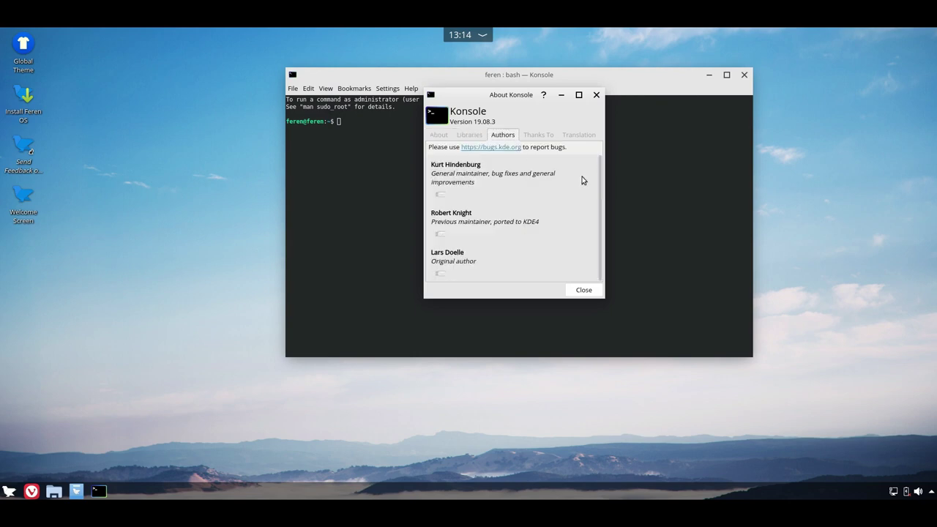
click(537, 136)
drag(604, 154, 597, 273)
click(584, 290)
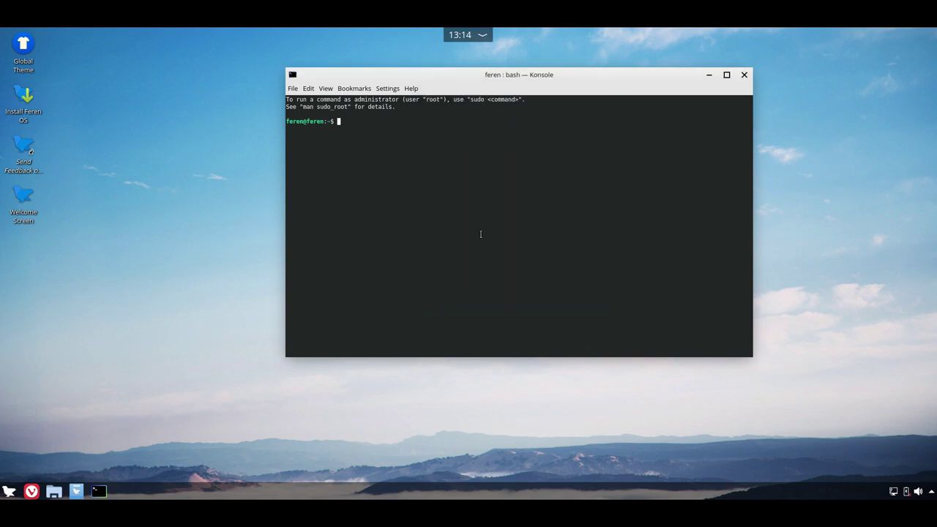
Query the kernel details in the terminal with uname -a and uname -r, and close Konsole.
text(uname -a)
key(Return)
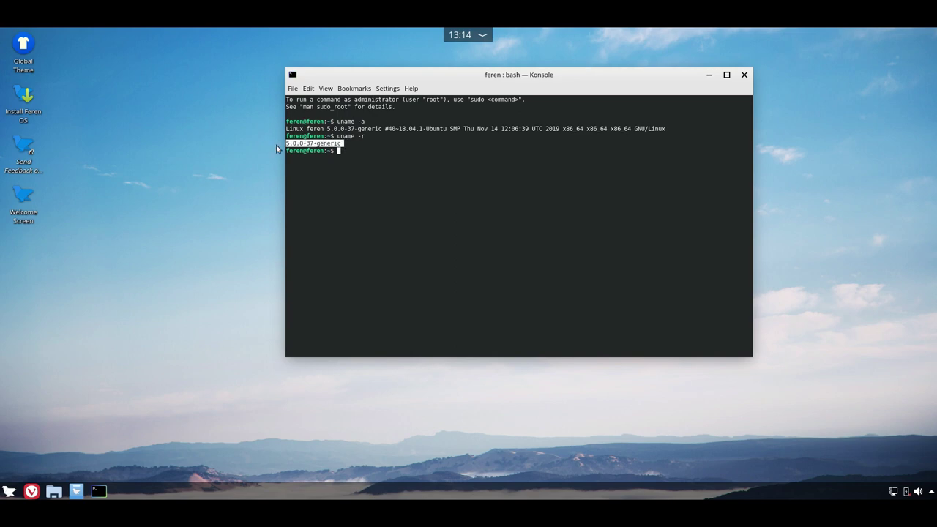
click(745, 77)
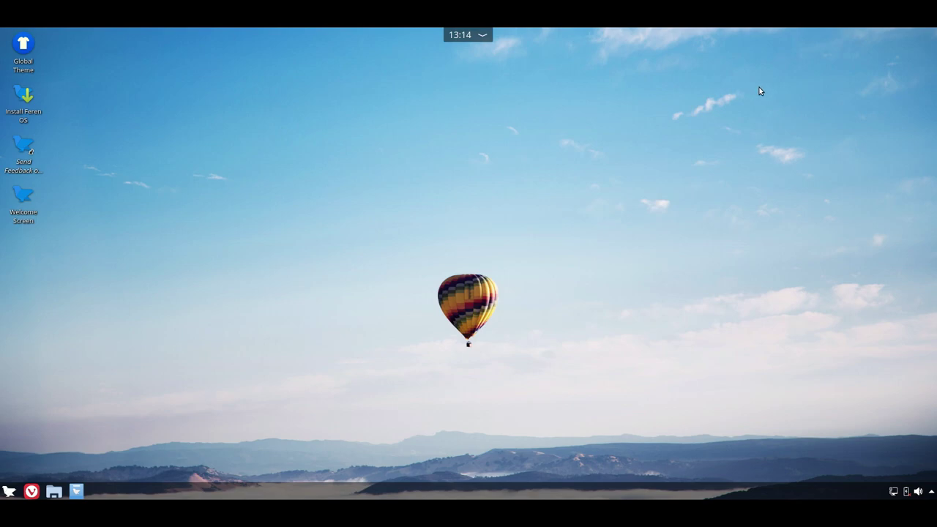